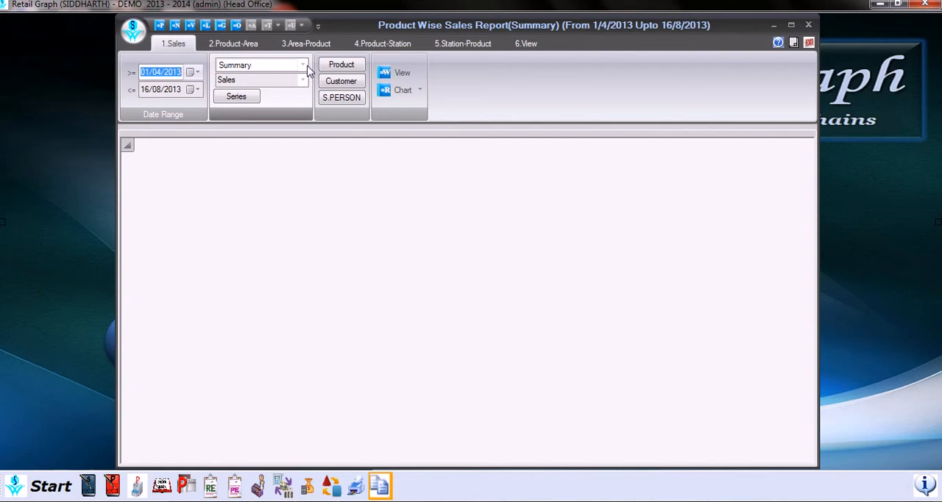
- Set the report type to Summary and look through the available transaction types, keeping Sales selected
left_click(303, 65)
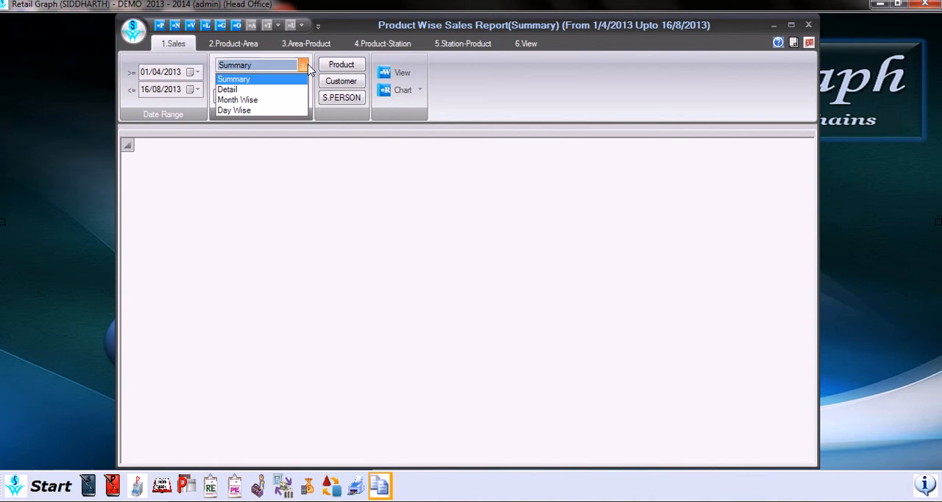
left_click(257, 81)
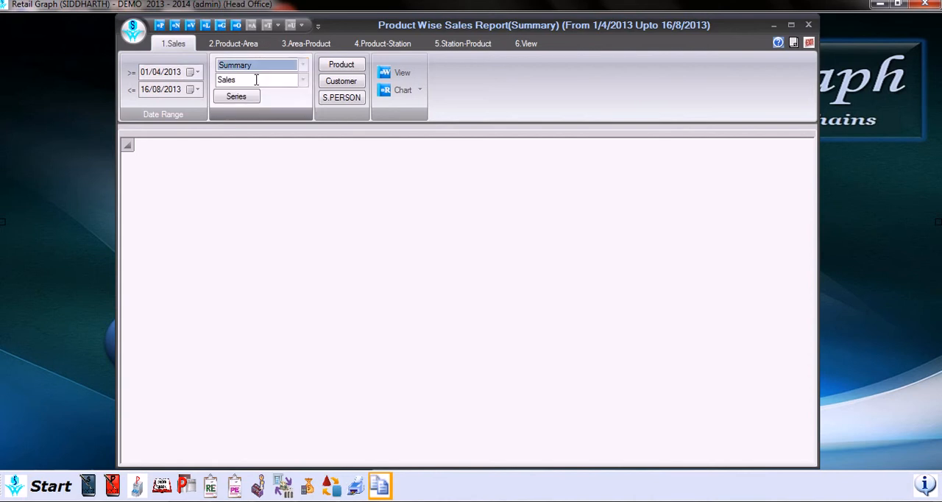
left_click(302, 81)
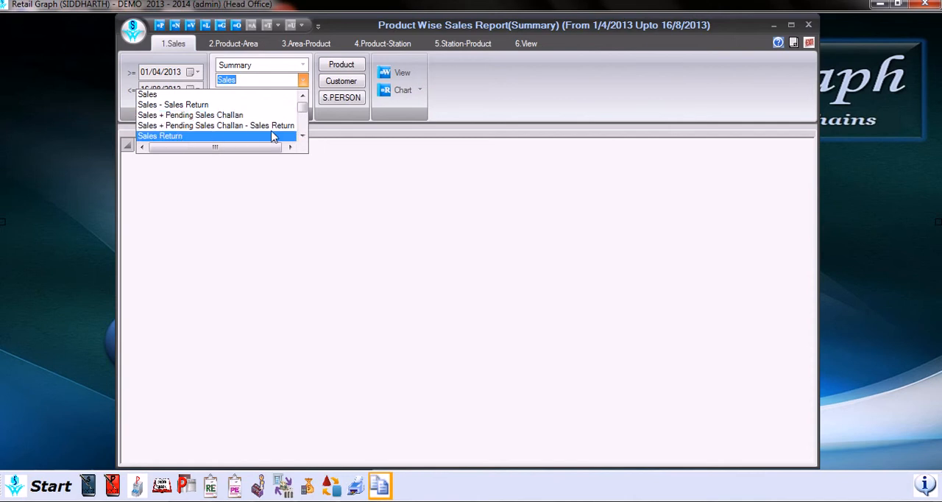
left_click(302, 136)
left_click(301, 136)
left_click(302, 136)
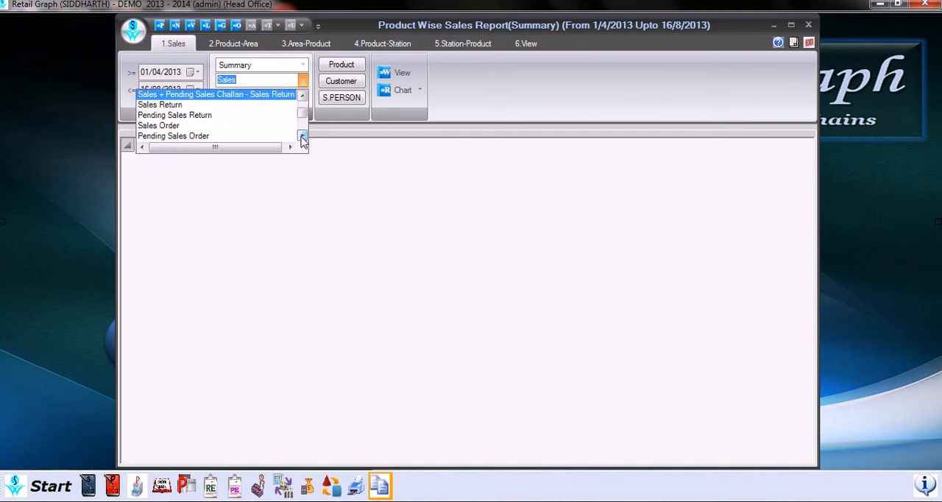
left_click(302, 137)
left_click(302, 136)
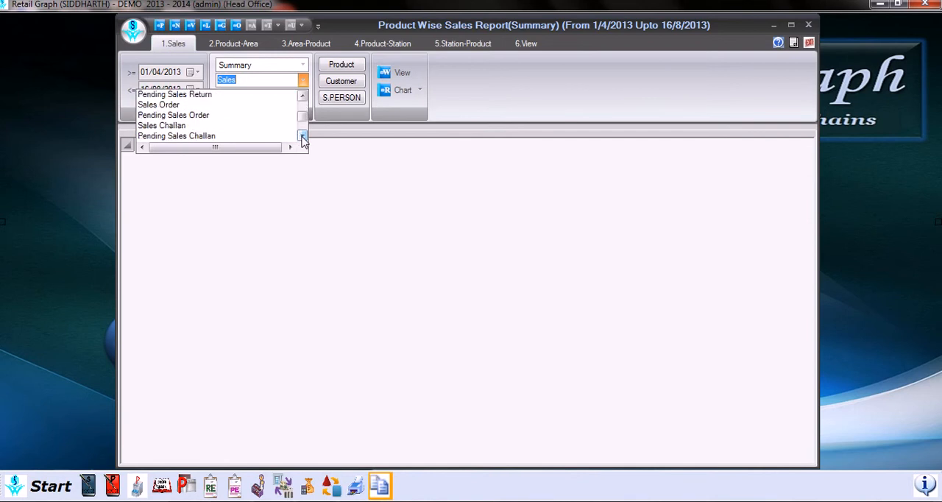
left_click(302, 136)
left_click(302, 136)
left_click(302, 136)
left_click(302, 137)
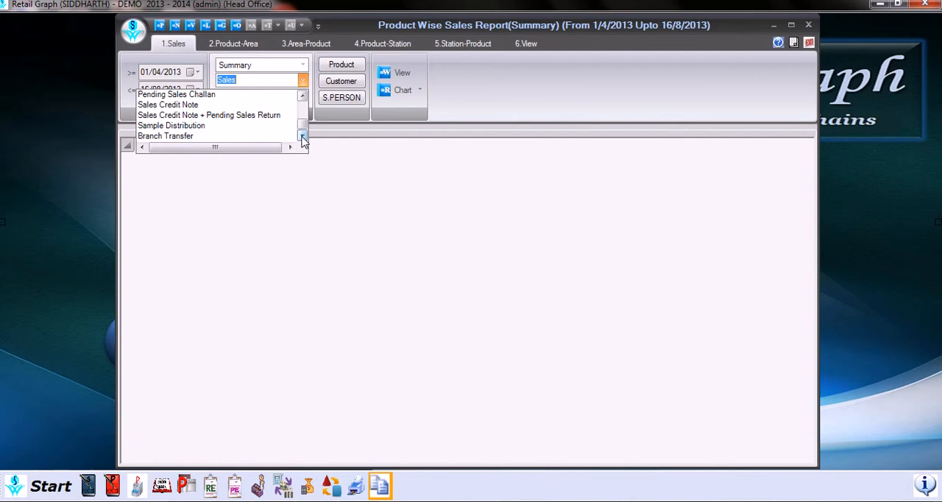
left_click_drag(302, 126, 302, 105)
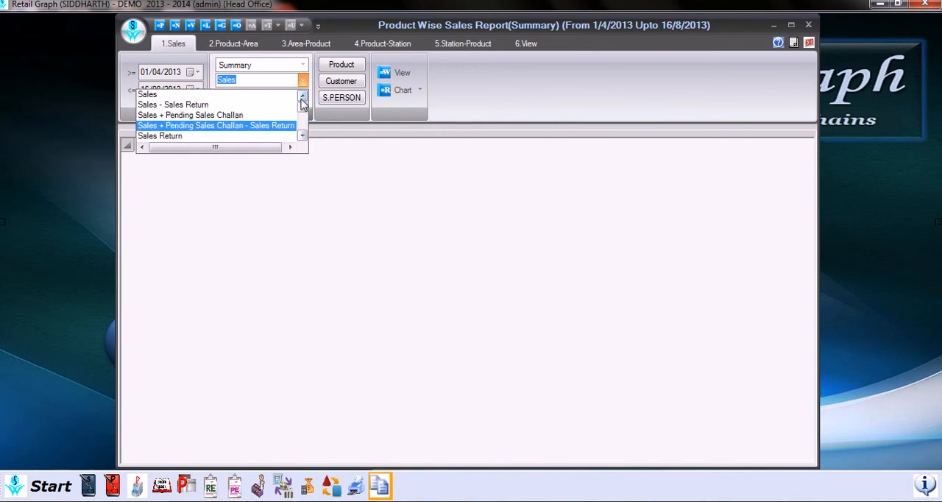
left_click(242, 97)
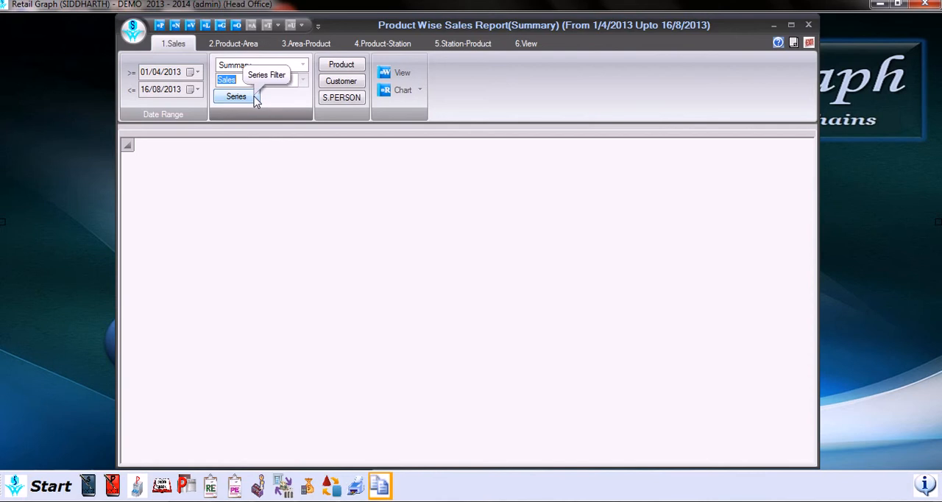
- Review the series filter and the product filter's Category and Marketing options, closing both without applying anything
left_click(254, 97)
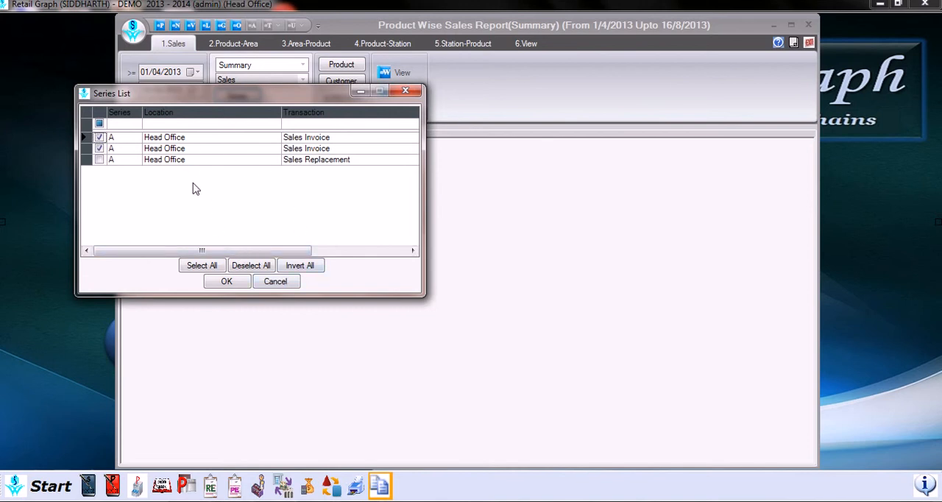
left_click(276, 282)
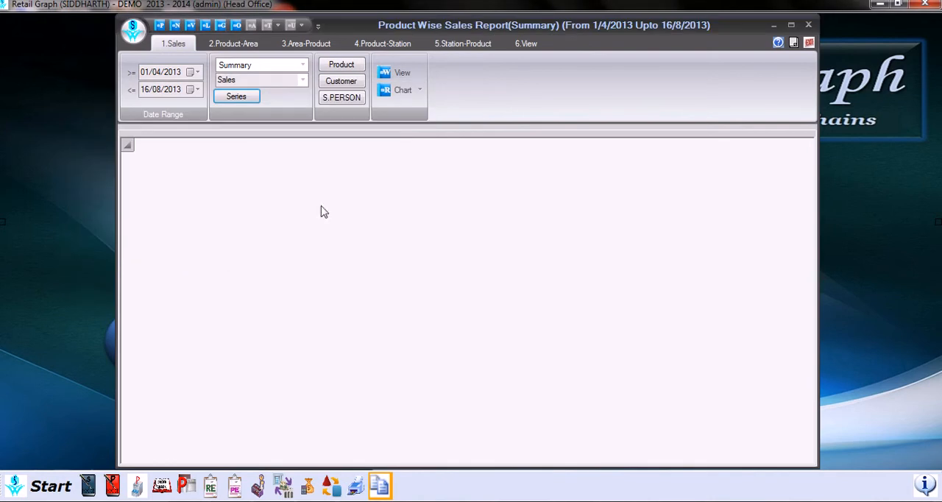
left_click(348, 66)
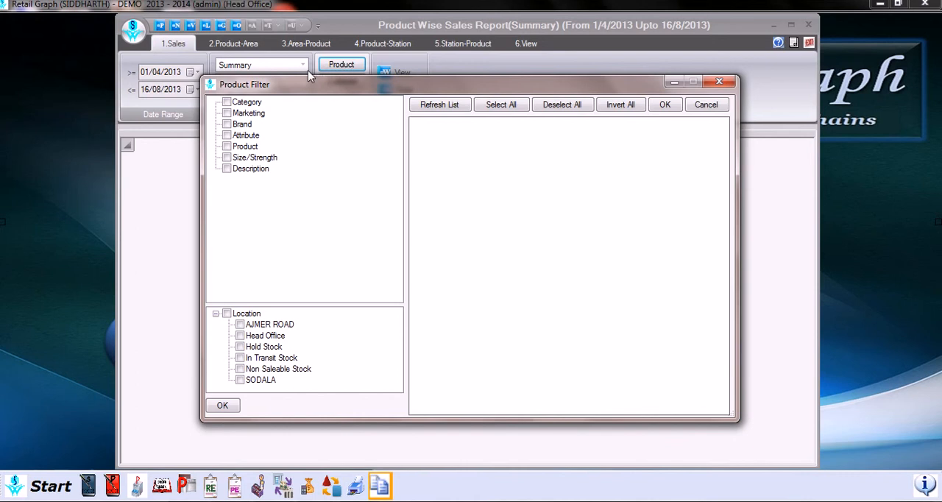
left_click(229, 106)
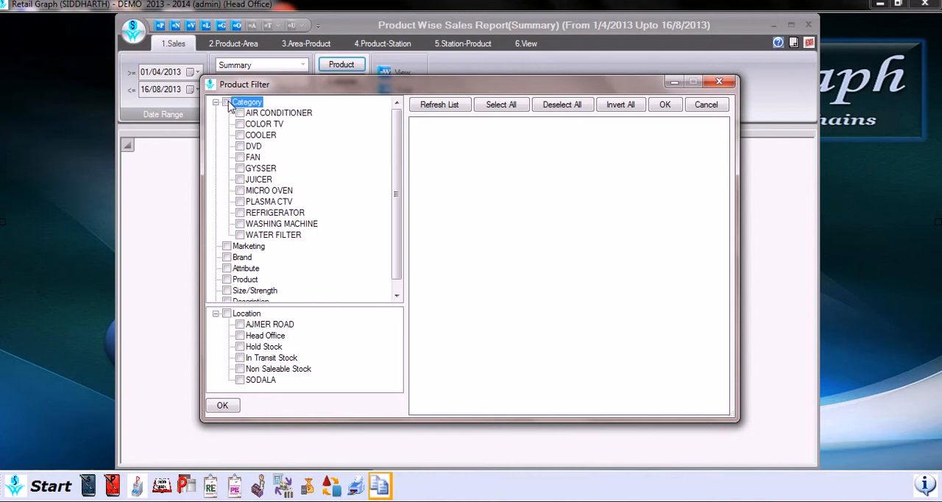
left_click(221, 101)
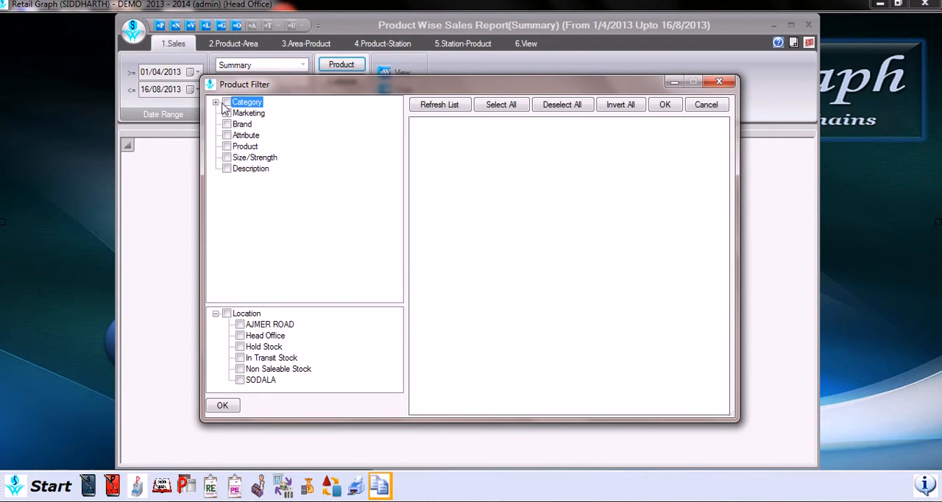
left_click(227, 113)
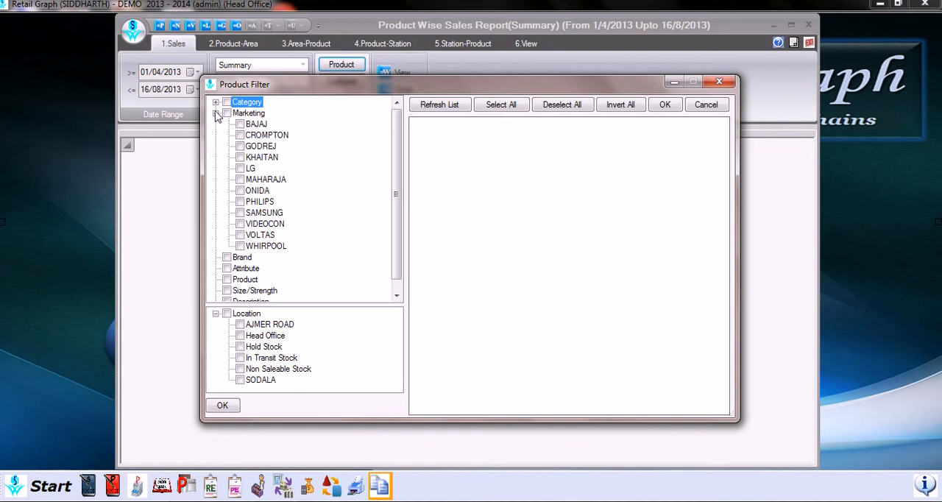
left_click(216, 113)
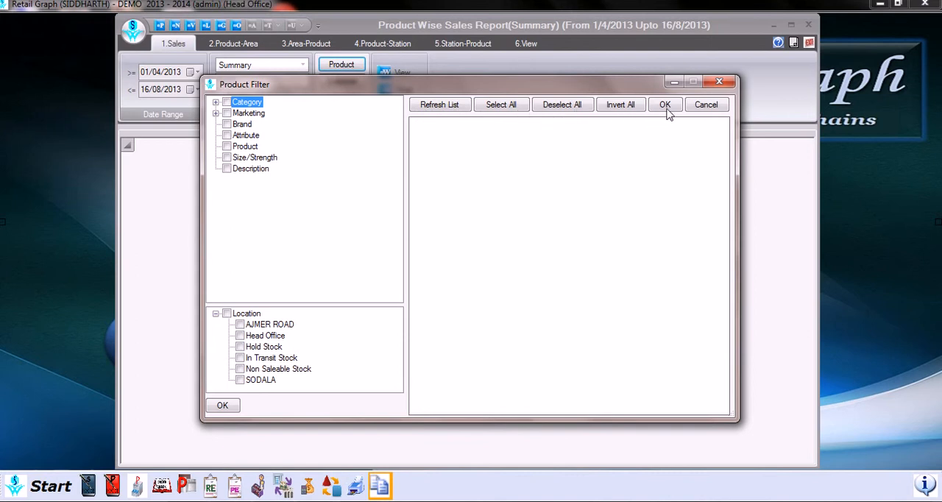
left_click(707, 105)
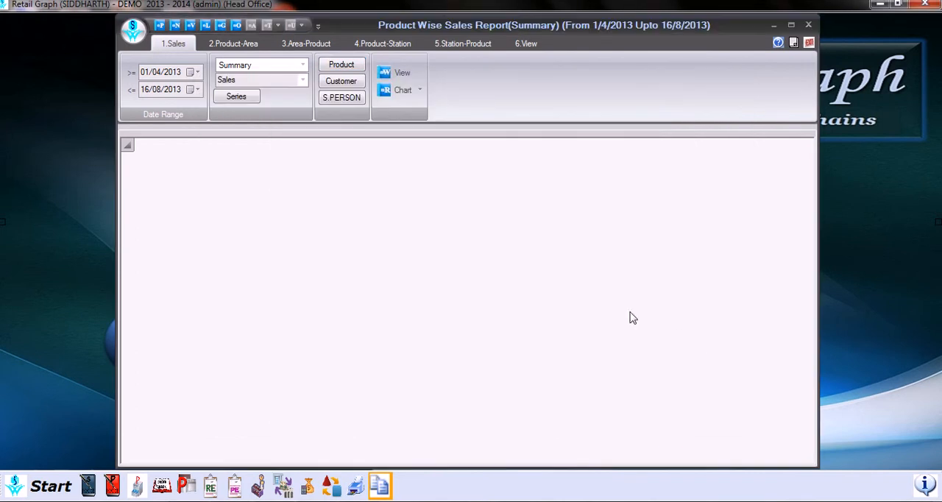
- Review the customer filter and the sales person list, closing both without applying anything
left_click(351, 85)
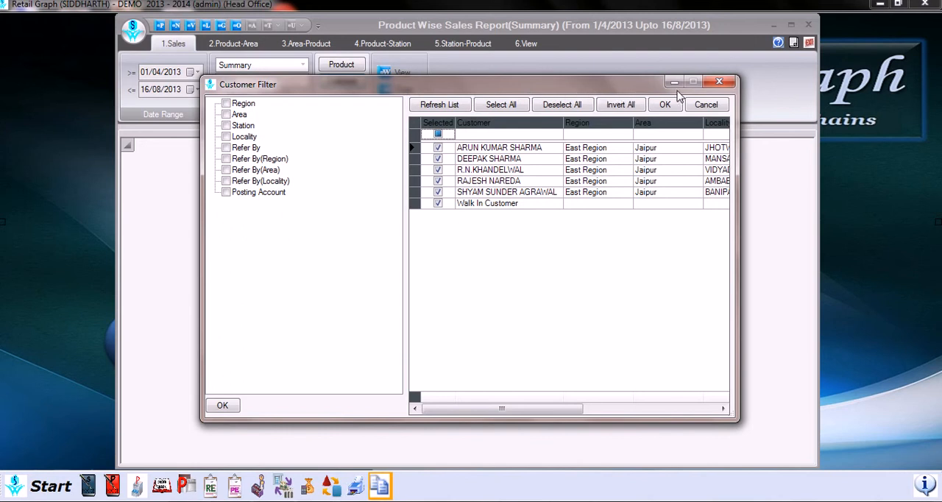
left_click(713, 107)
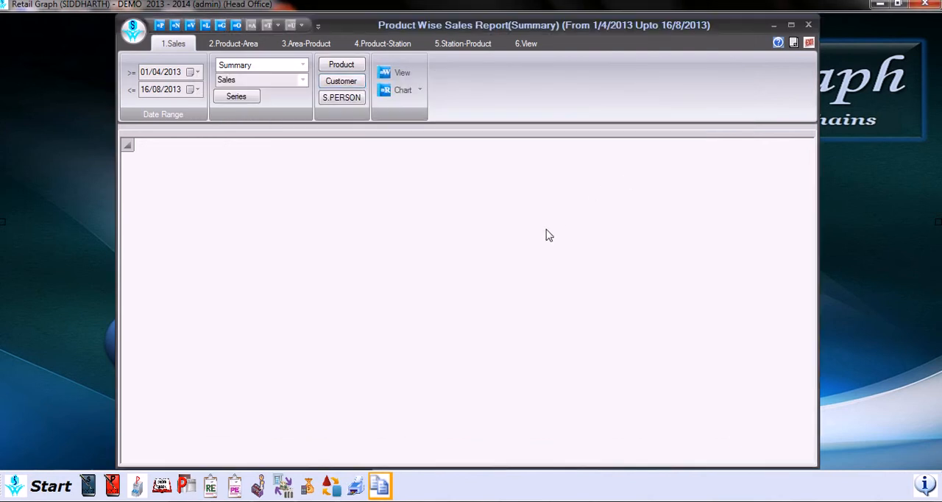
left_click(353, 103)
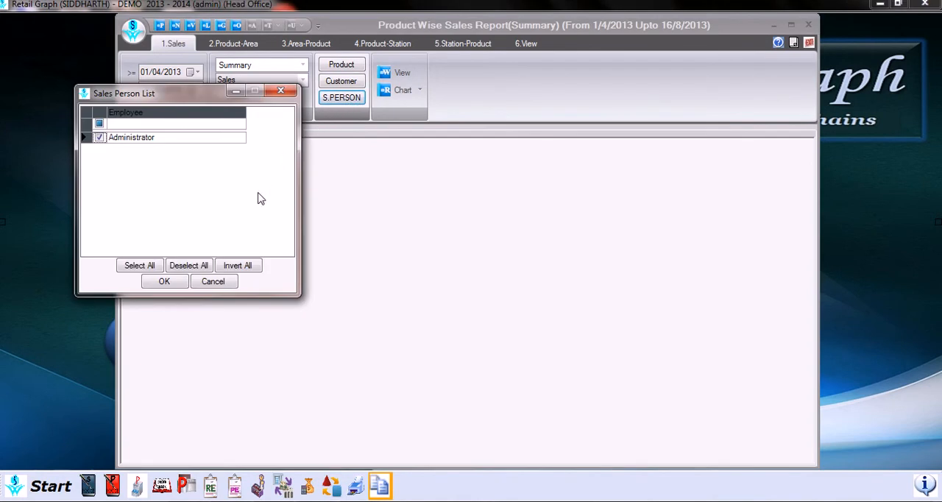
left_click(217, 280)
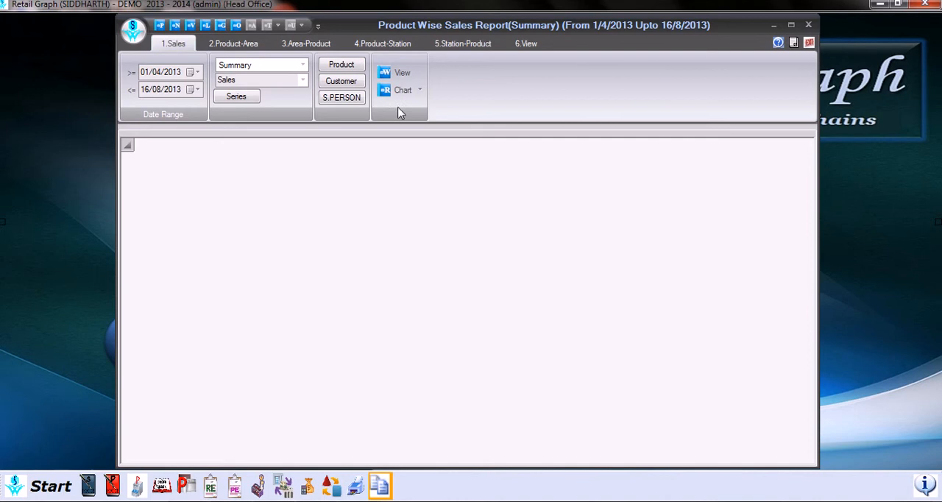
- Generate the Summary sales report and review the columns offered in its grid layout settings, closing them without saving
left_click(403, 73)
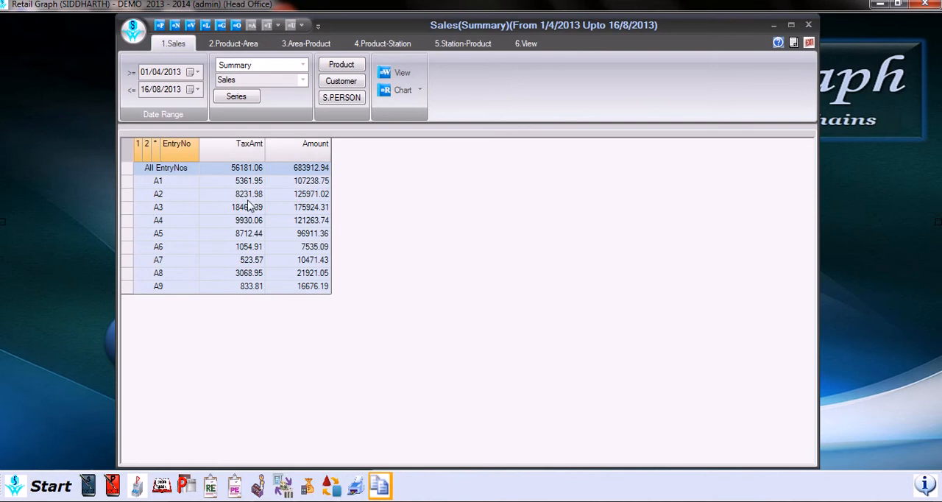
left_click(227, 194)
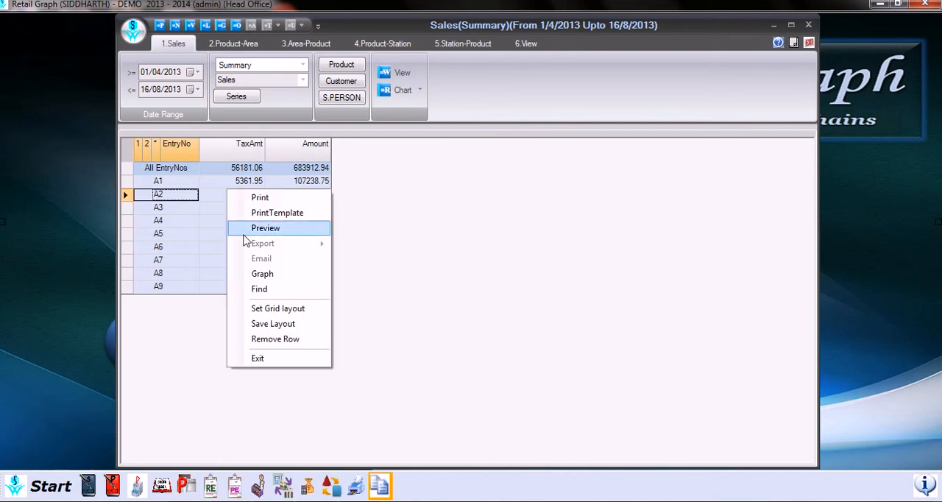
left_click(294, 312)
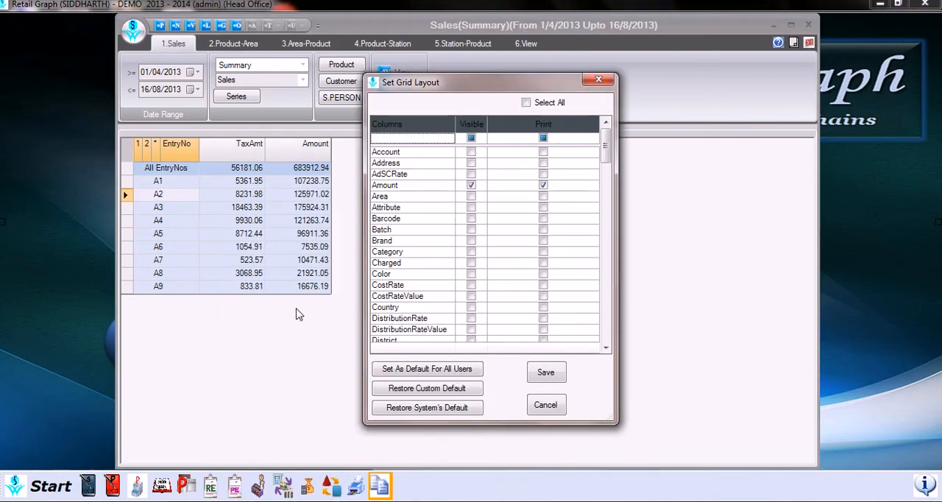
scroll(605, 161, "down", 2)
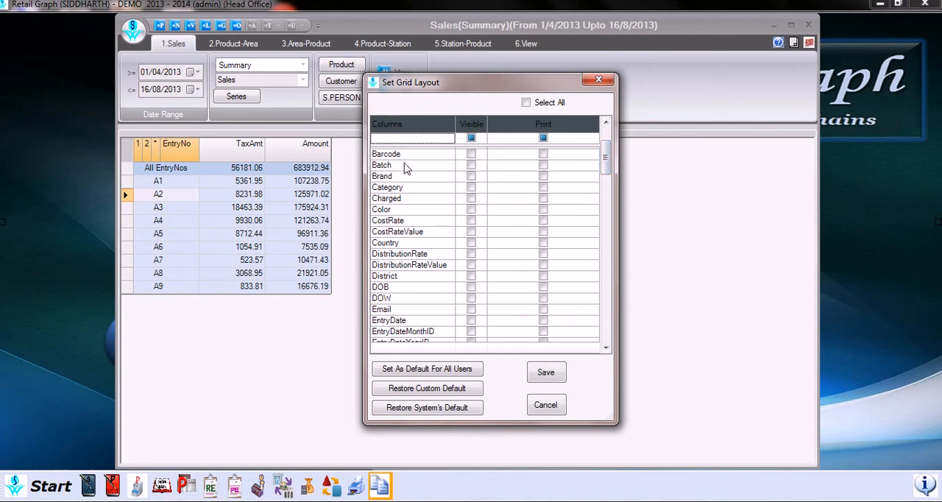
scroll(606, 173, "down", 2)
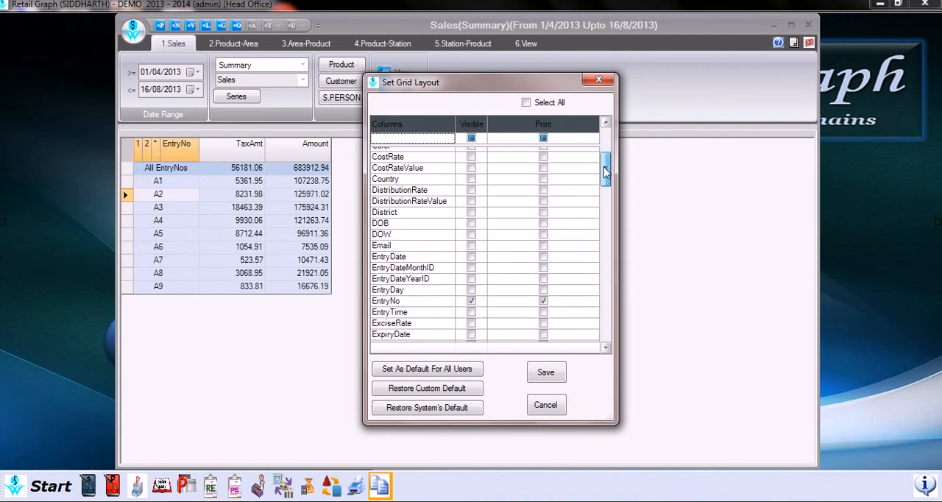
scroll(606, 169, "up", 3)
left_click_drag(608, 185, 611, 232)
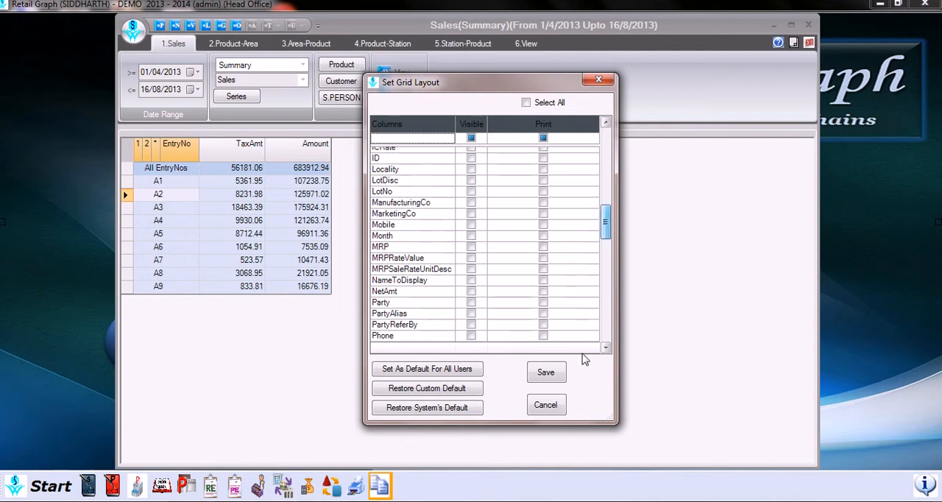
left_click(546, 405)
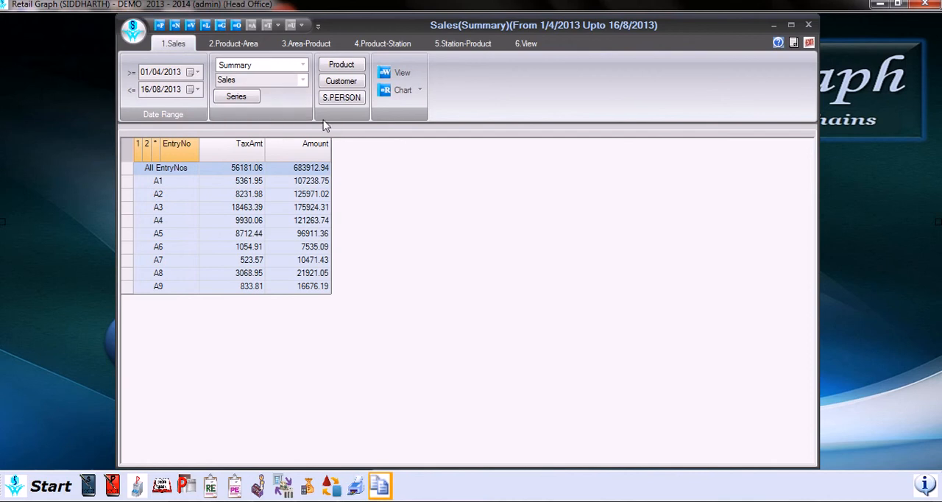
- Switch the report type to Detail and generate the sales report for the same date range
left_click(303, 65)
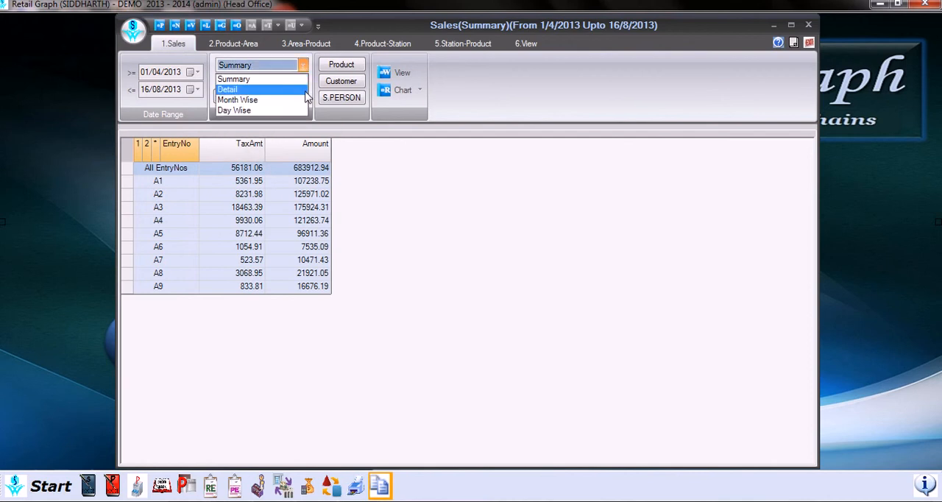
left_click(298, 91)
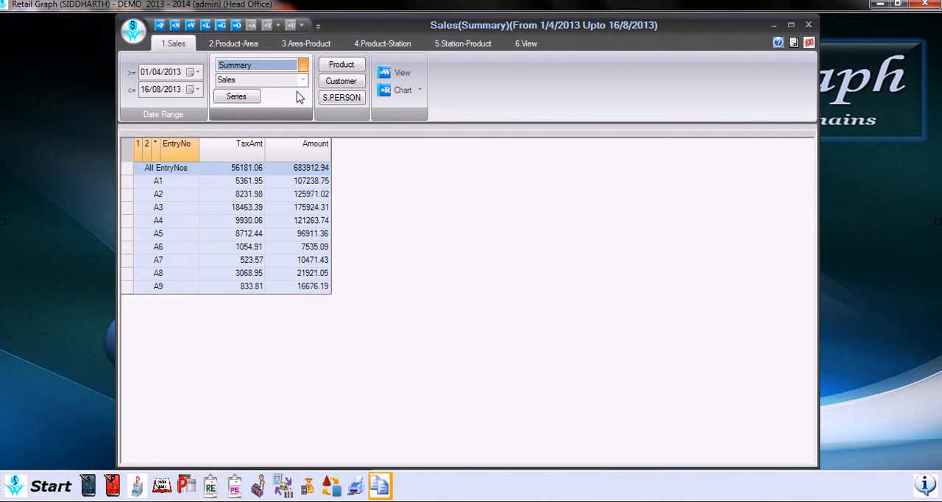
left_click(402, 74)
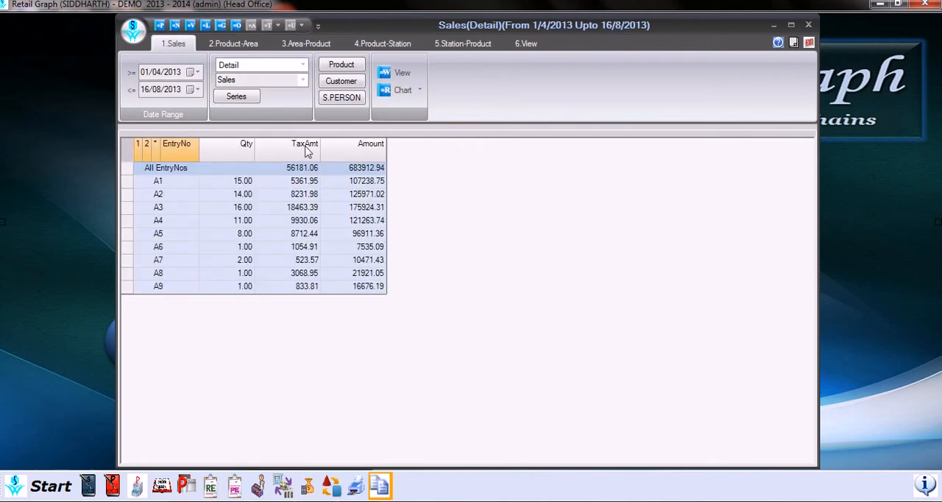
- Switch the report type to Month Wise and generate the sales report grouped by month
left_click(302, 64)
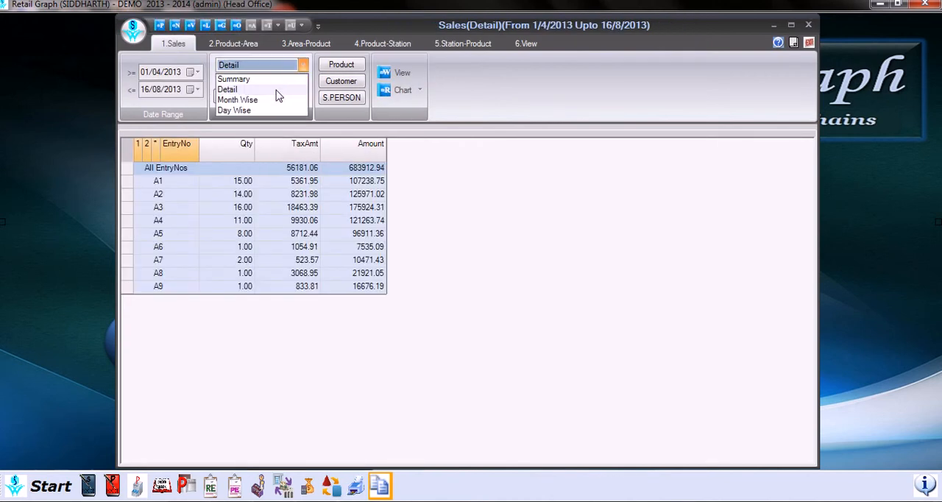
left_click(273, 102)
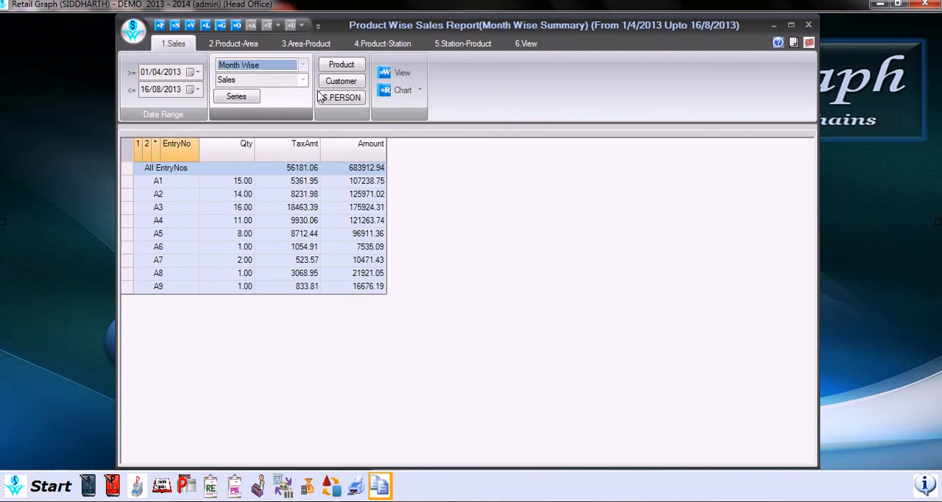
left_click(406, 75)
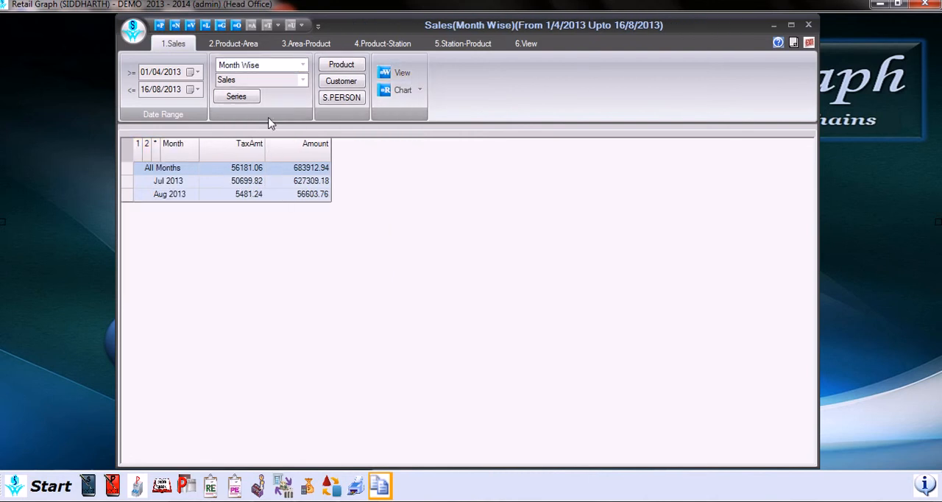
- Switch the report type to Day Wise and generate the sales report grouped by entry date
left_click(302, 64)
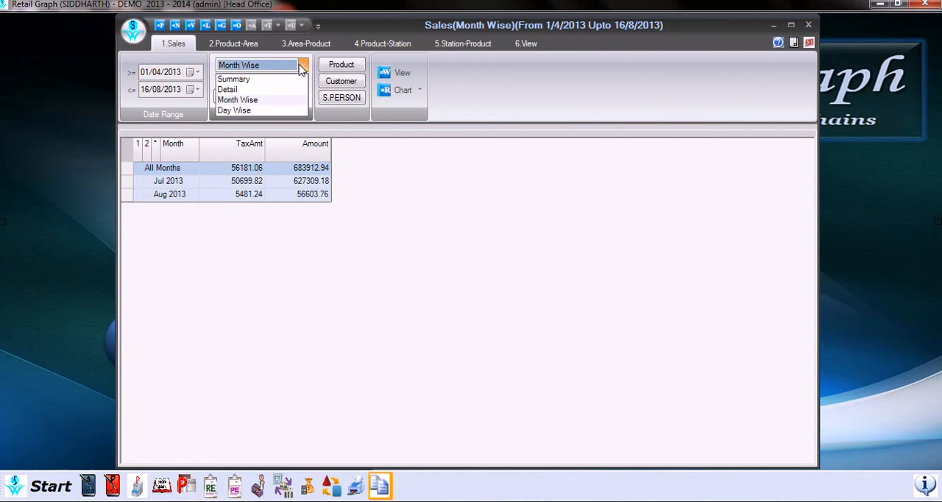
left_click(277, 110)
left_click(400, 73)
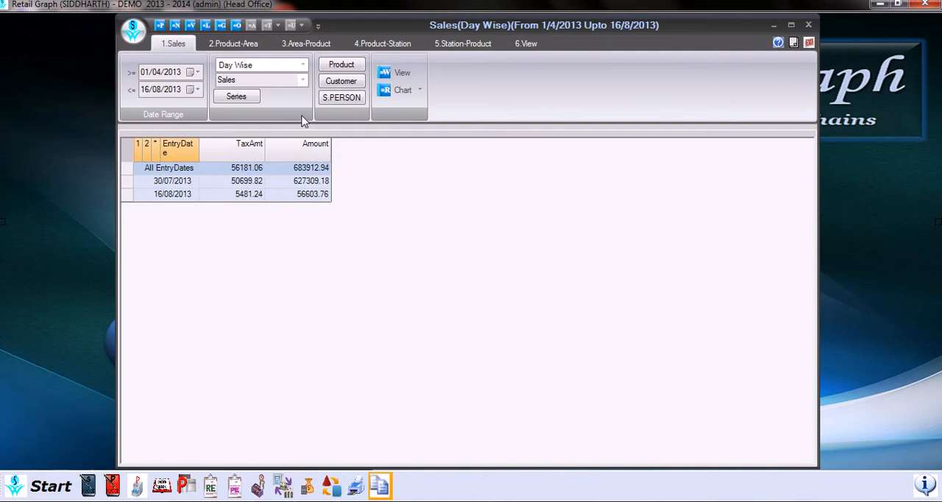
- Open the Product-Area sales report and review its available report types, leaving Summary selected
left_click(250, 46)
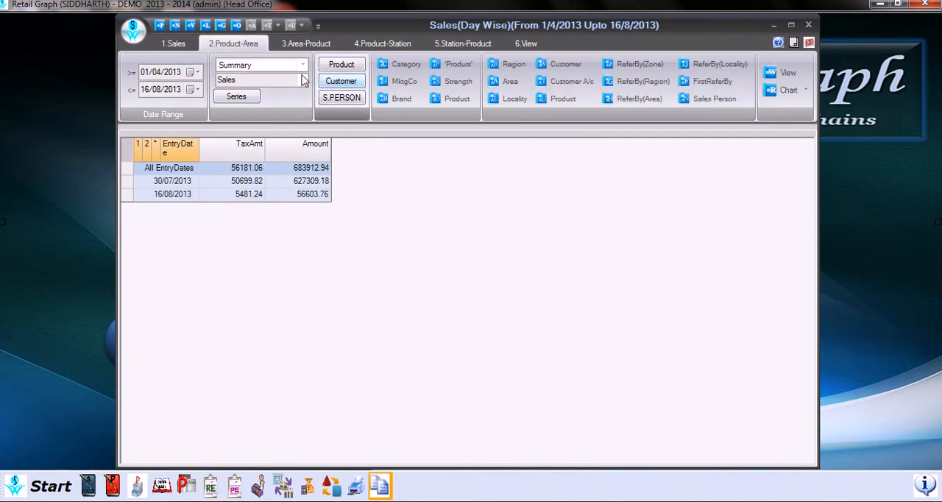
left_click(304, 67)
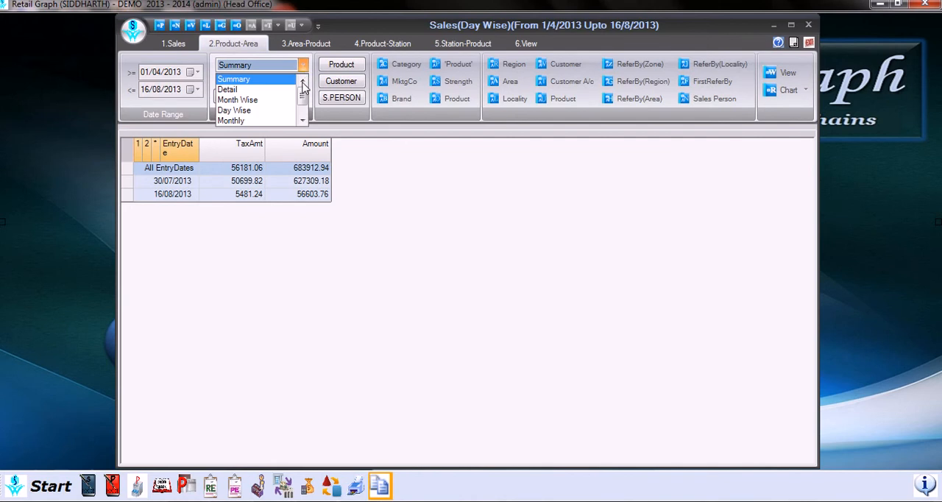
left_click(304, 118)
left_click(304, 119)
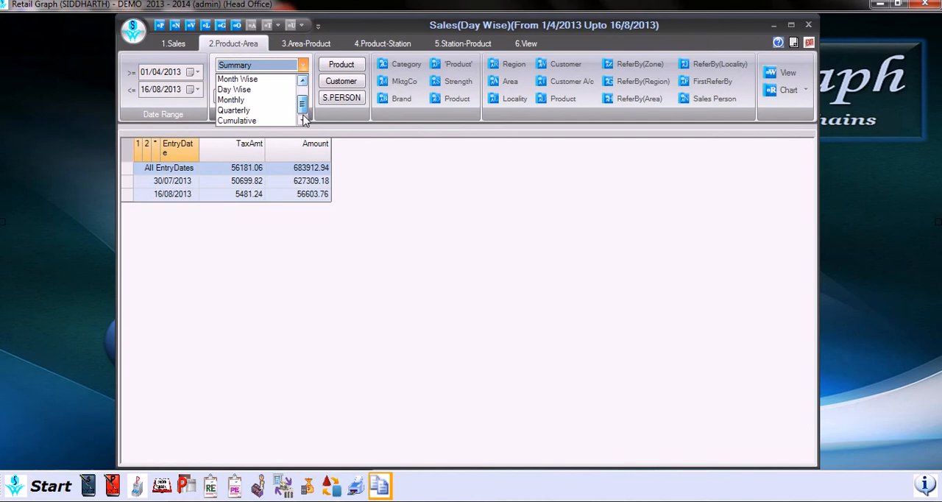
left_click_drag(302, 113, 303, 89)
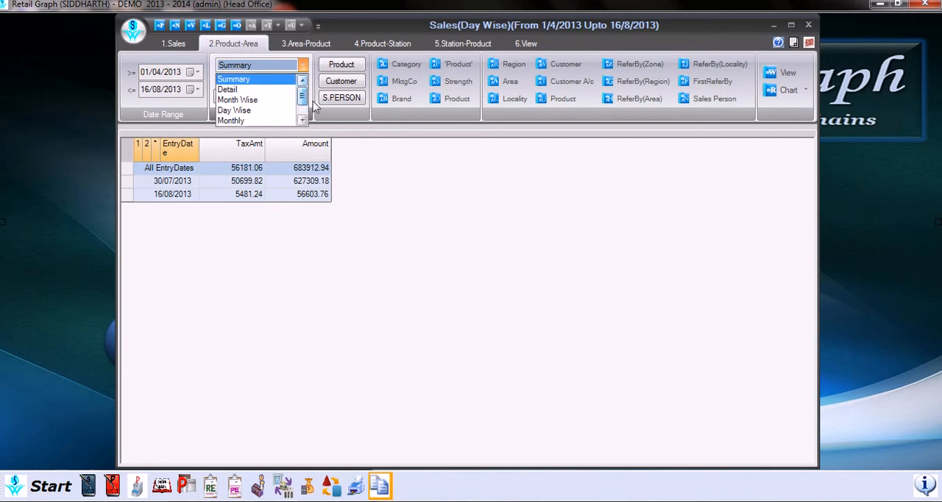
left_click(316, 109)
- Review the sales transaction options, keep Sales and the Summary report type, and accept the current series selection
left_click(304, 84)
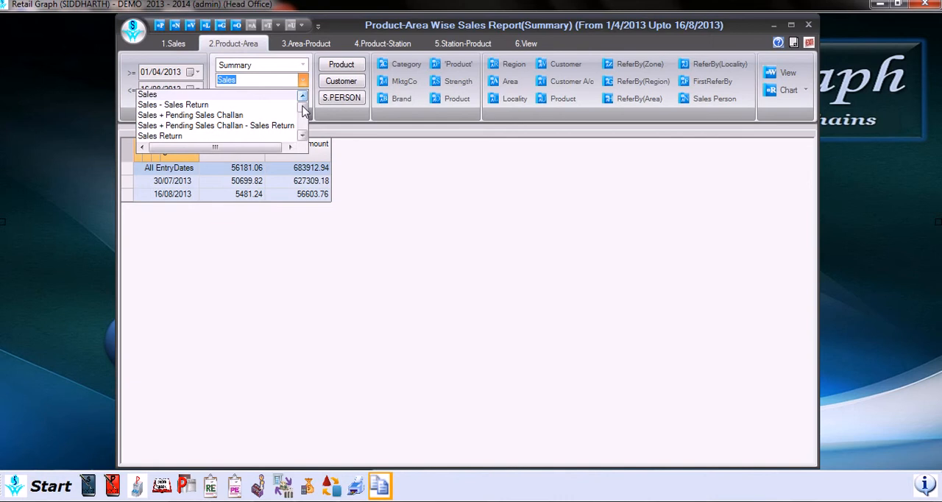
mouse_move(304, 111)
left_mouse_down()
mouse_move(305, 134)
mouse_move(304, 103)
left_mouse_up()
left_click(311, 111)
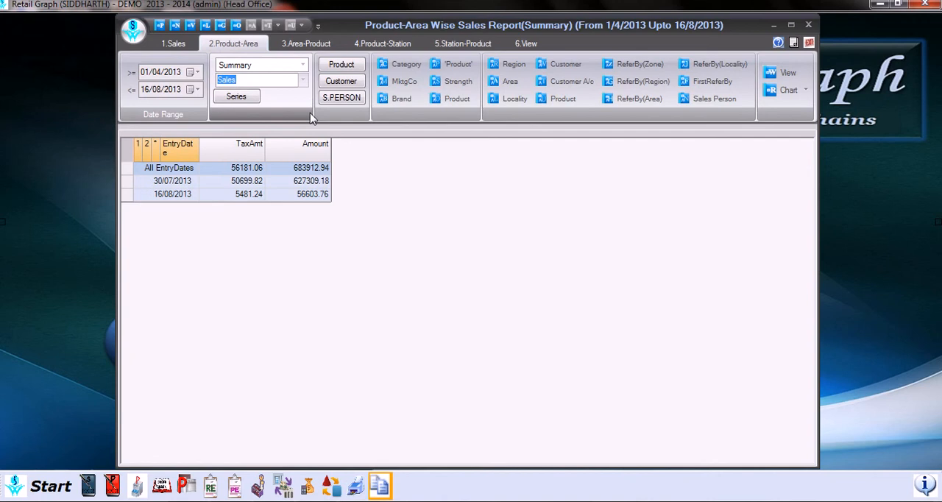
left_click(303, 66)
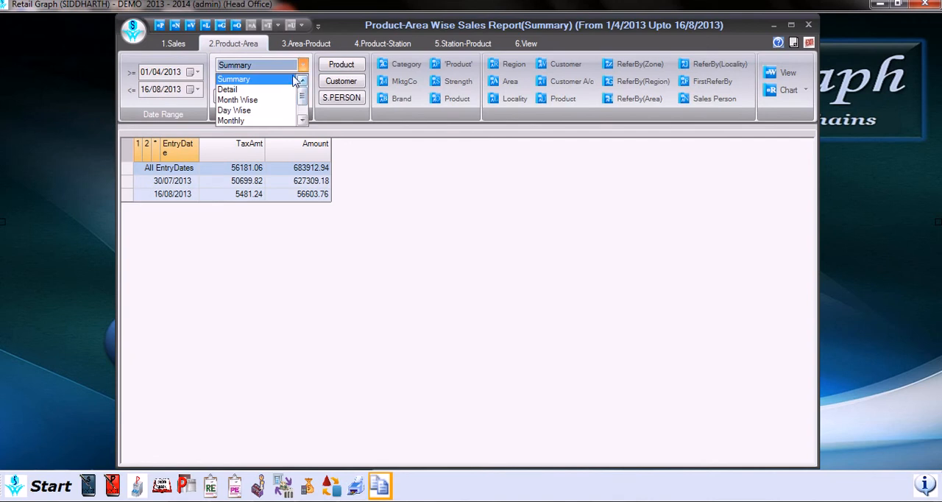
left_click(292, 82)
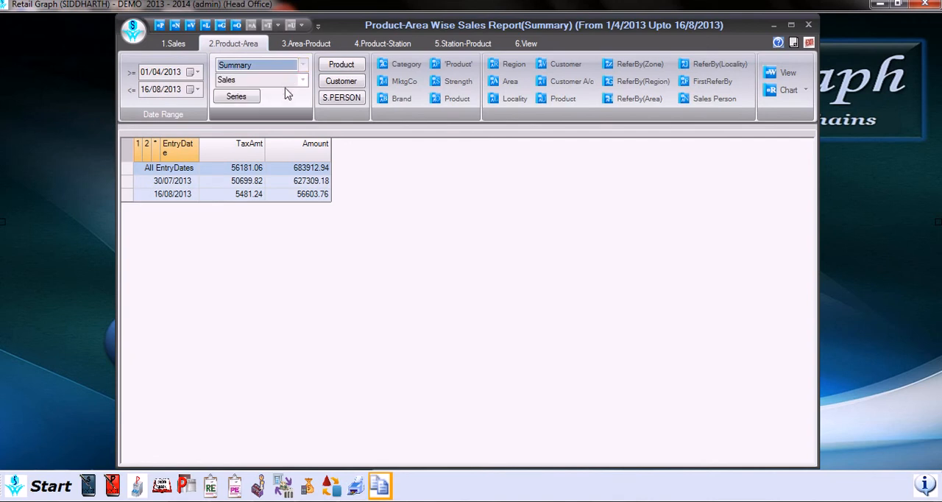
left_click(238, 99)
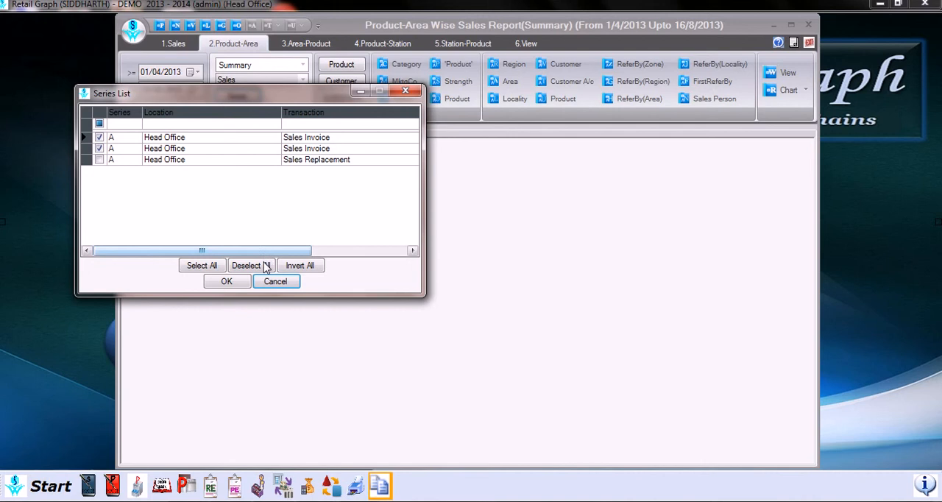
left_click(227, 282)
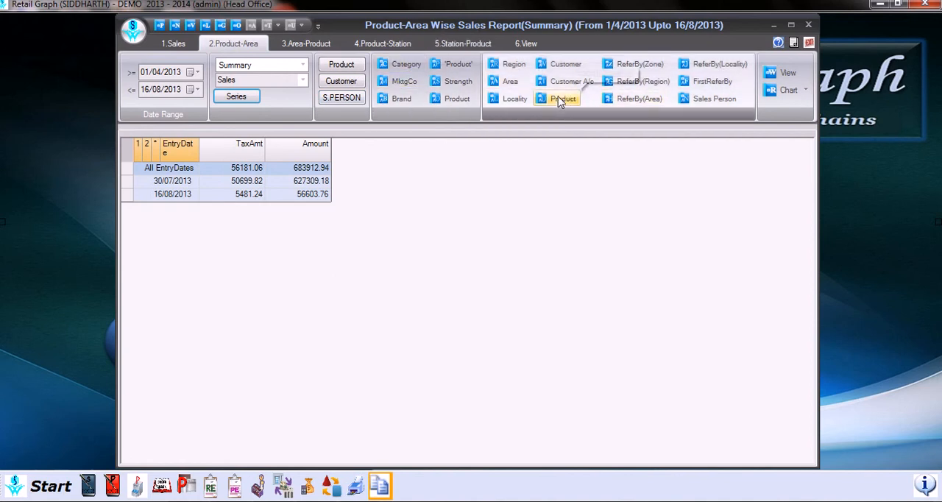
- Group the Product-Area summary by Category, 'Product' and Brand with Region and Locality, then generate and look through the report
left_click(415, 72)
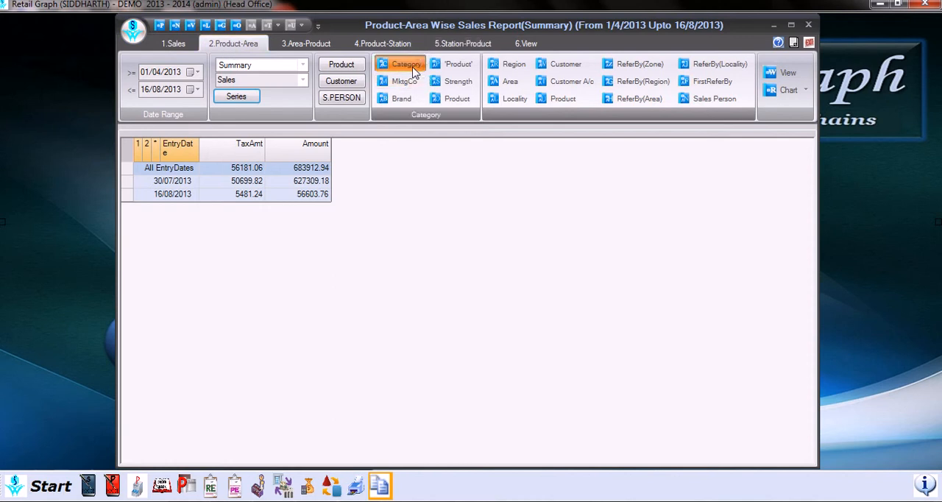
left_click(452, 65)
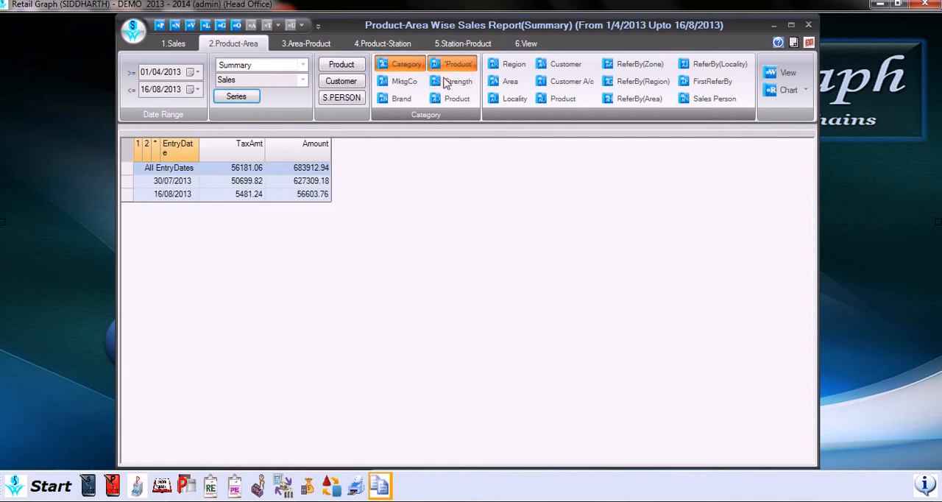
left_click(401, 98)
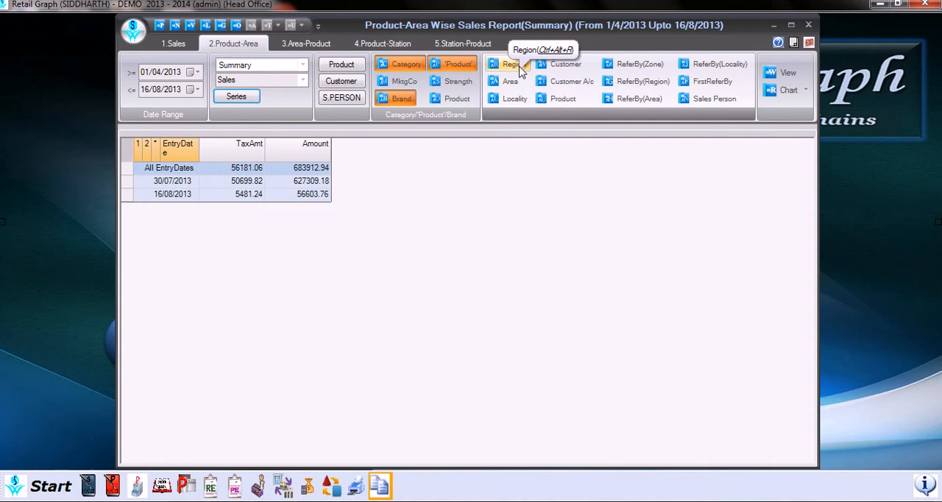
left_click(522, 68)
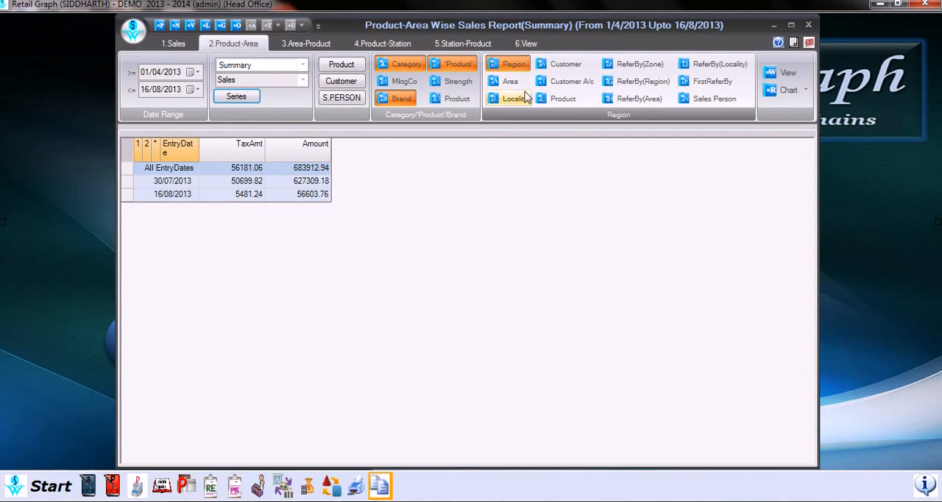
left_click(524, 98)
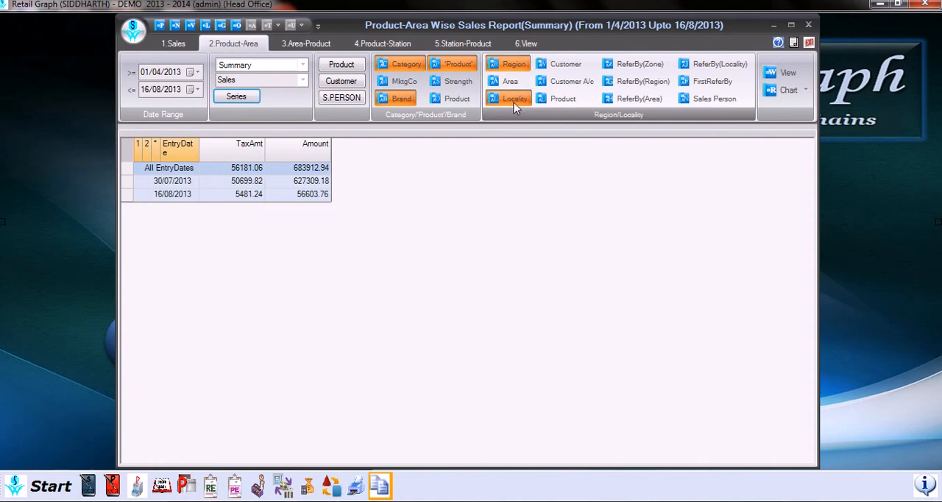
left_click(786, 73)
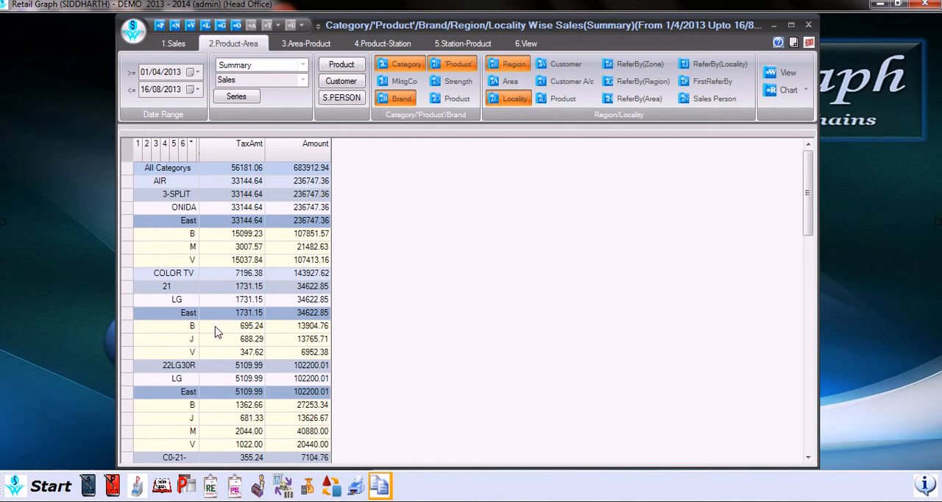
scroll(206, 340, "down", 11)
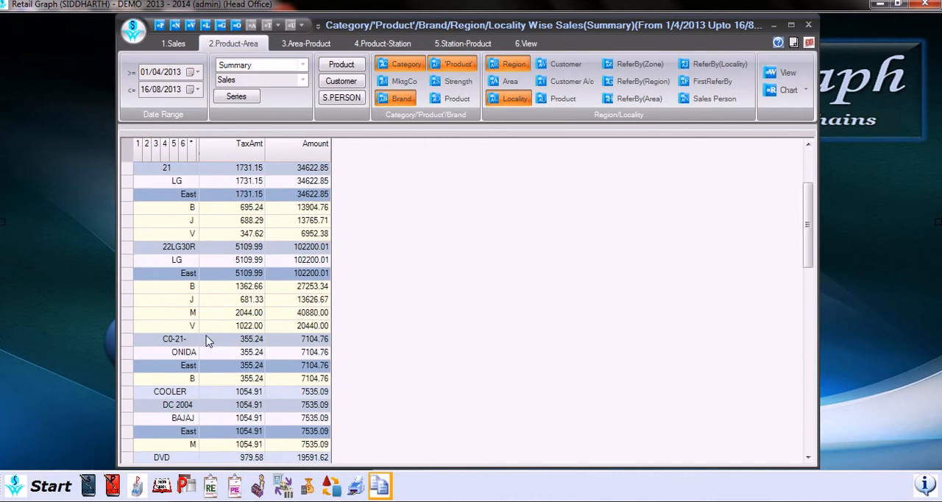
scroll(214, 297, "down", 5)
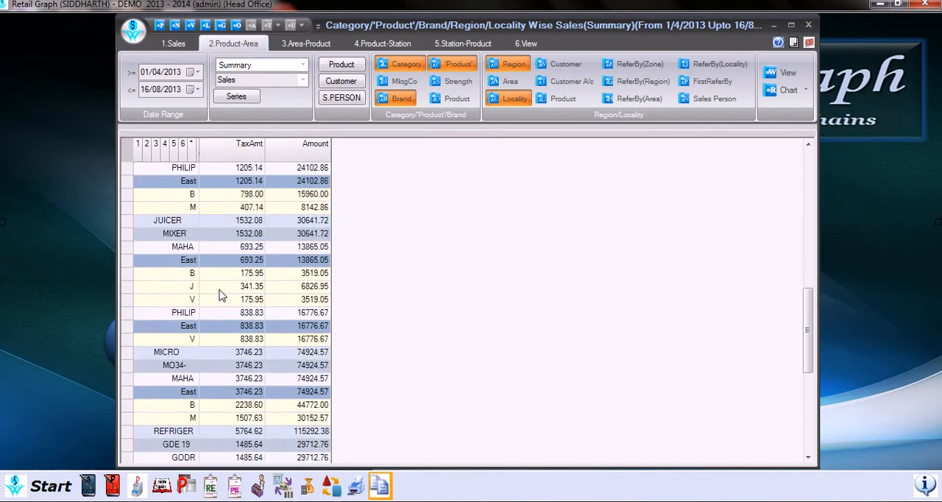
scroll(224, 294, "up", 12)
scroll(225, 291, "up", 4)
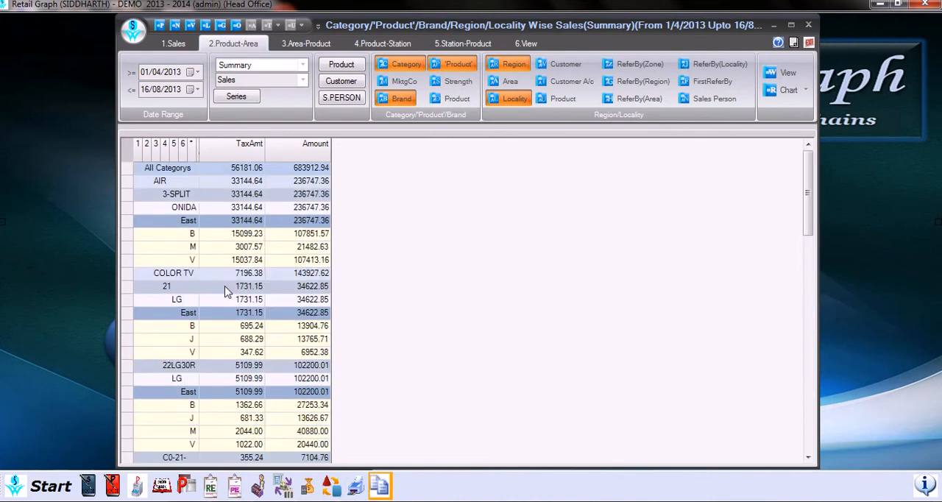
- Clear the previous groupings and generate the Product-Area summary by marketing company and Region
left_click(472, 68)
left_click(421, 65)
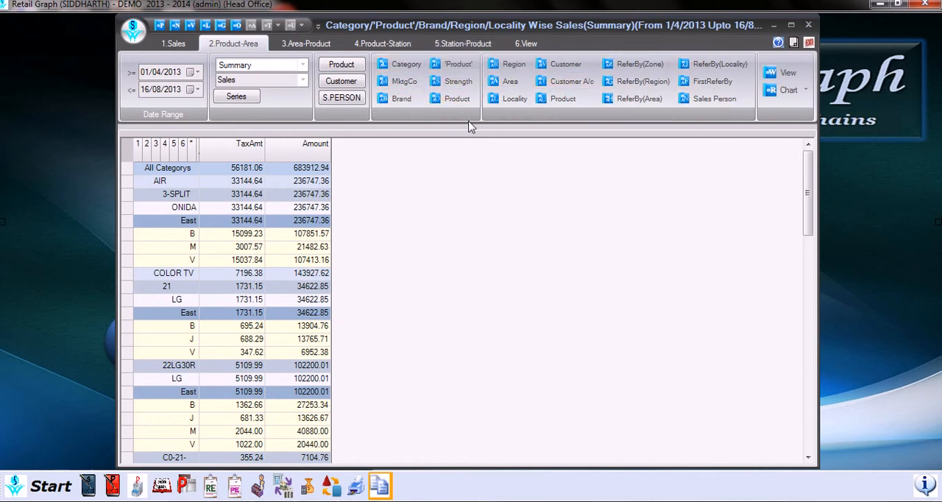
left_click(405, 81)
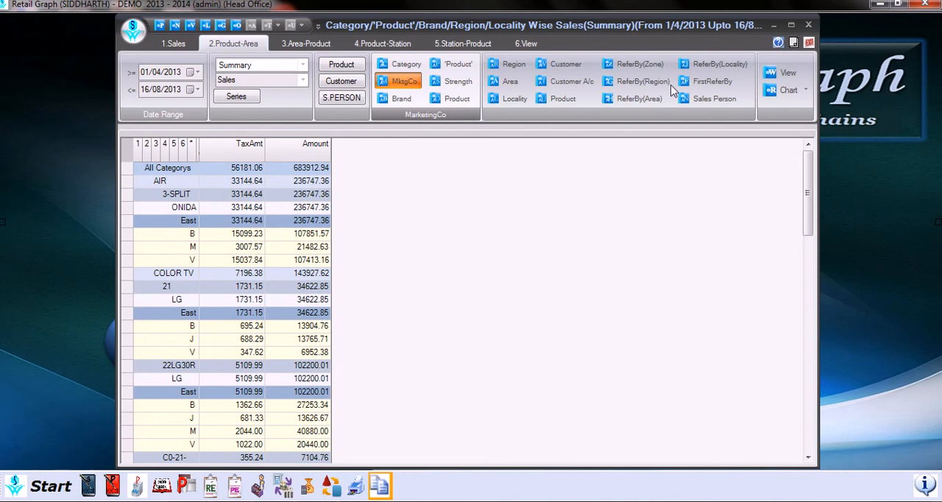
left_click(511, 64)
left_click(784, 73)
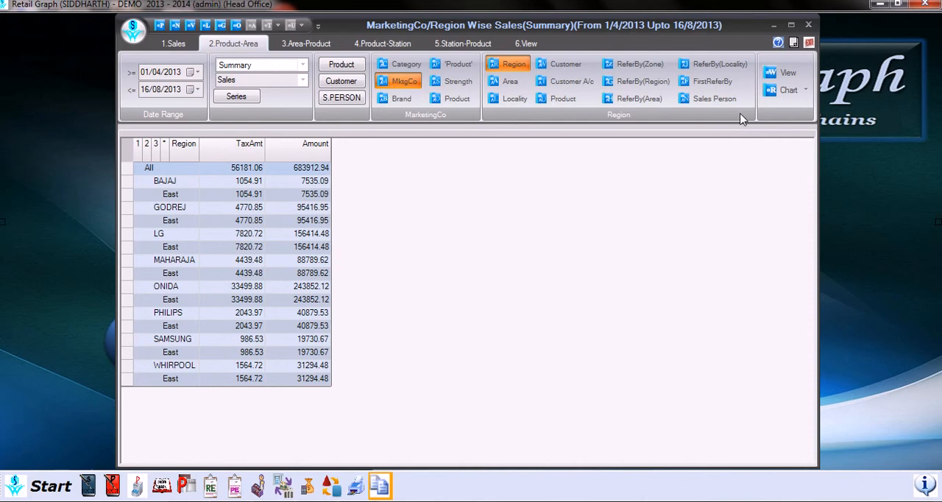
- Chart the marketing company and Region sales, return to the table, and review its grid layout columns without saving
left_click(792, 91)
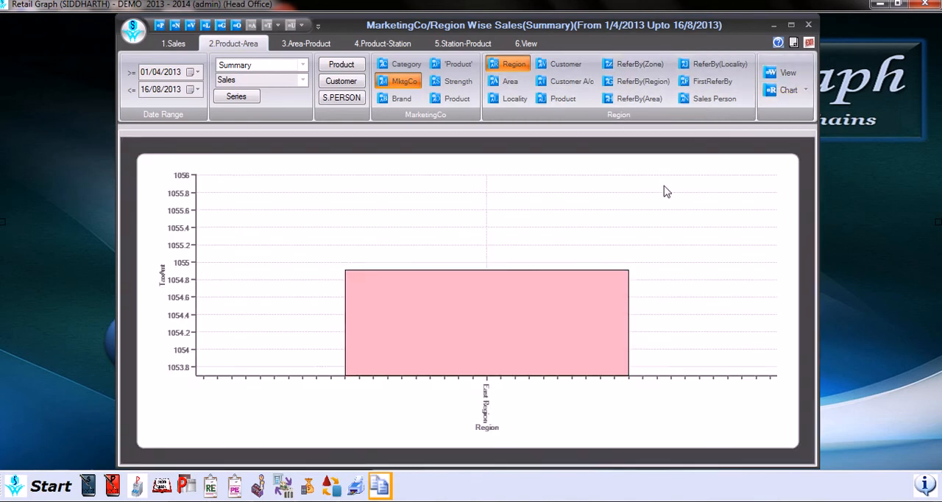
left_click(799, 77)
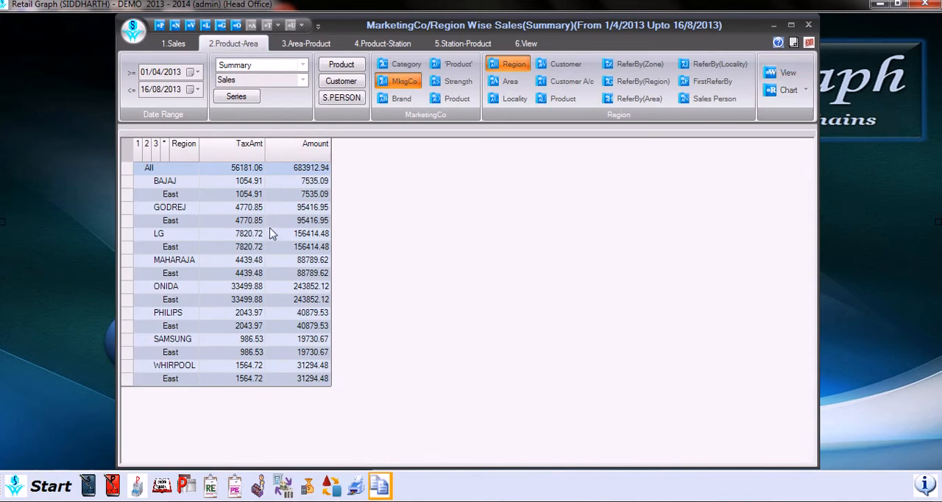
right_click(250, 180)
left_click(296, 297)
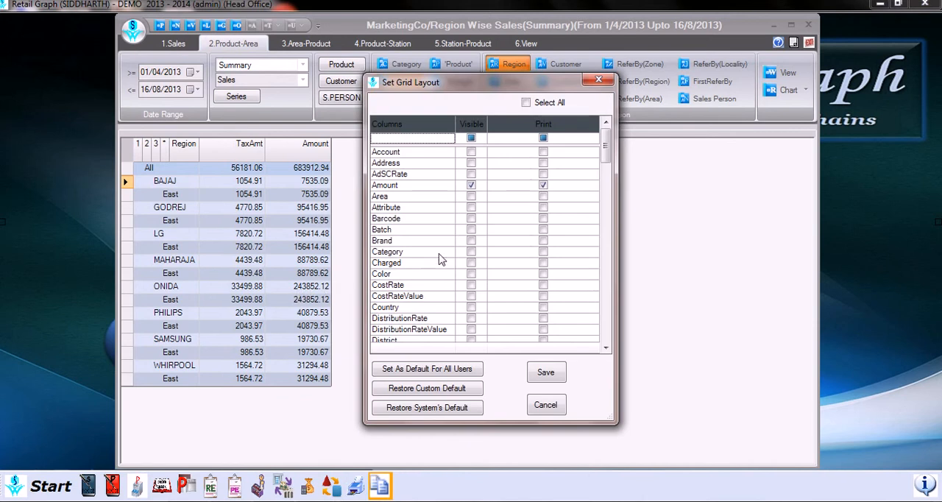
left_click(606, 187)
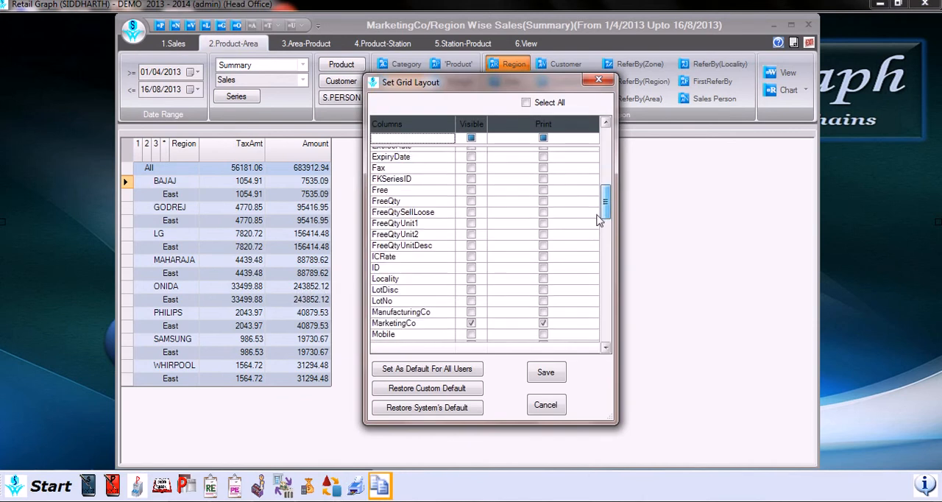
left_click(553, 405)
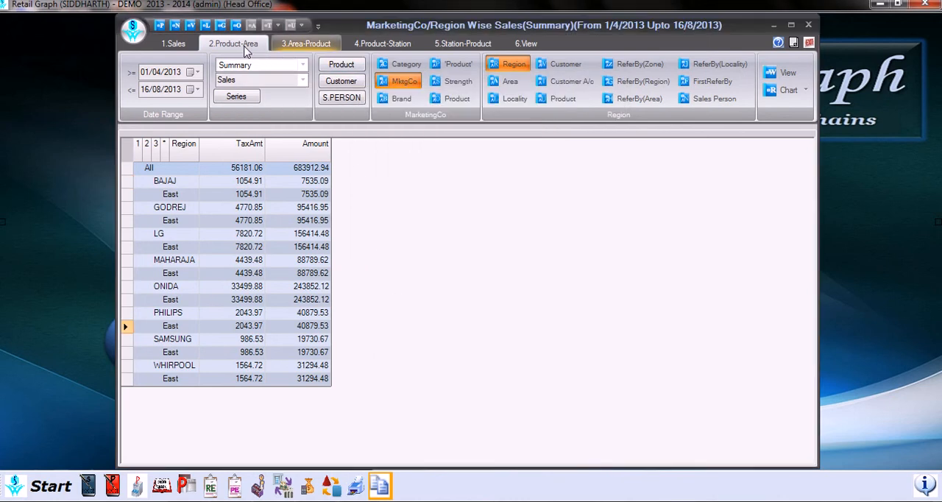
- Generate the Area-Product sales summary grouped by Area, Region and Customer with marketing company
left_click(316, 46)
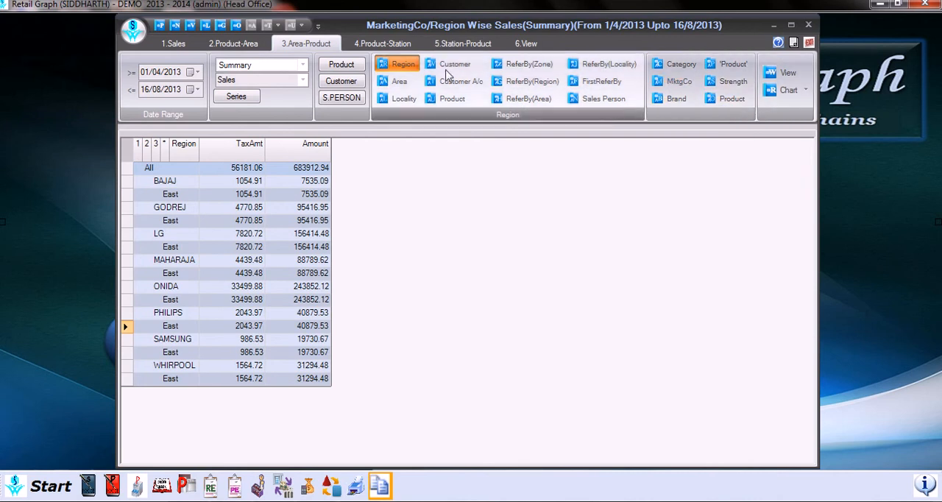
left_click(406, 83)
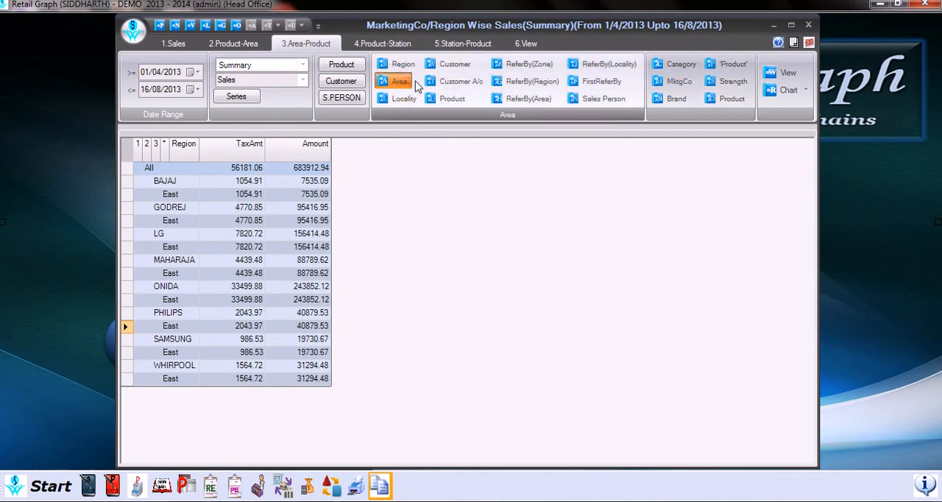
left_click(413, 68)
left_click(440, 68)
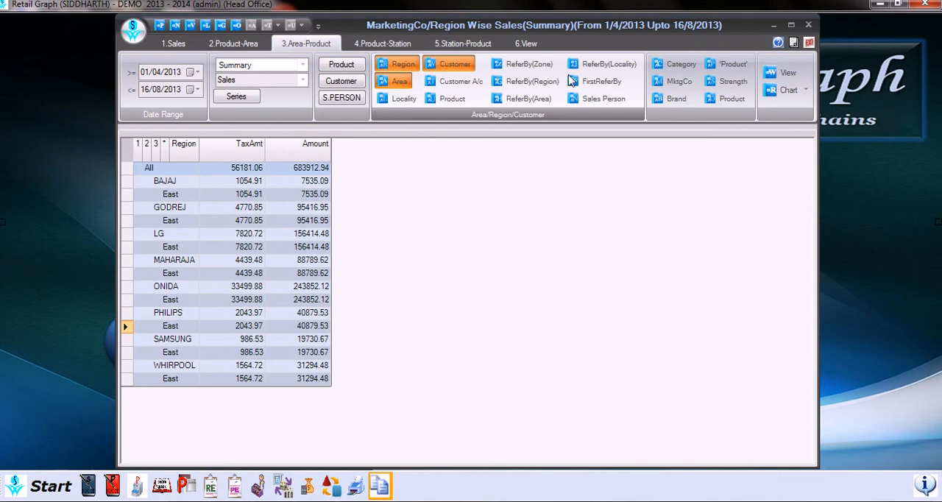
left_click(691, 84)
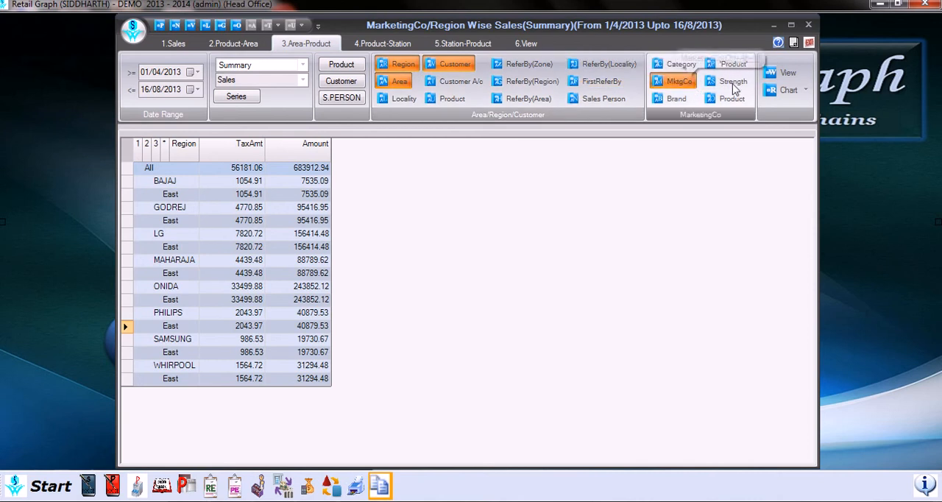
left_click(781, 74)
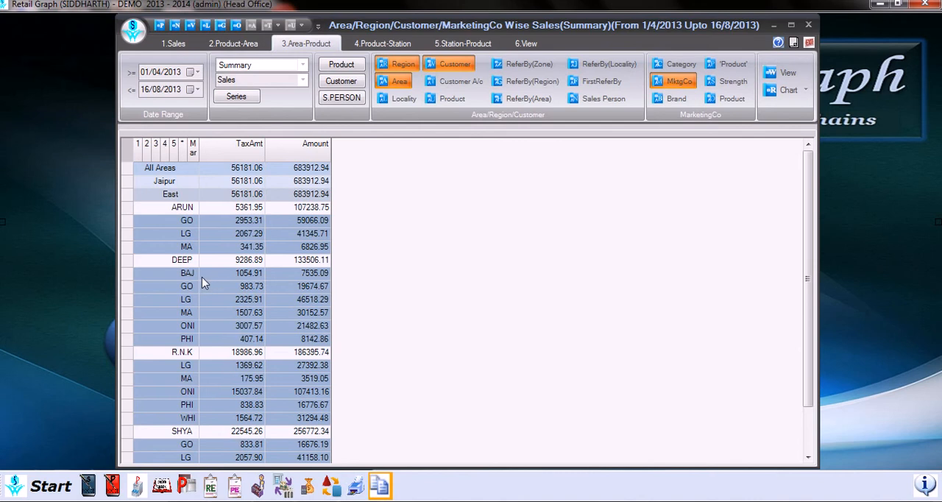
- Look through the Area-Product sales rows and widen the MarketingCo column to show more of the names
scroll(199, 282, "down", 1)
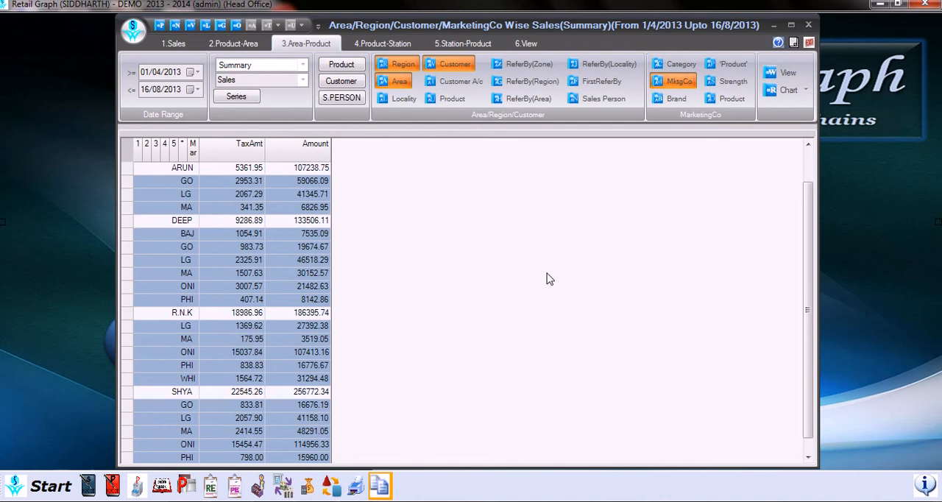
scroll(602, 279, "up", 1)
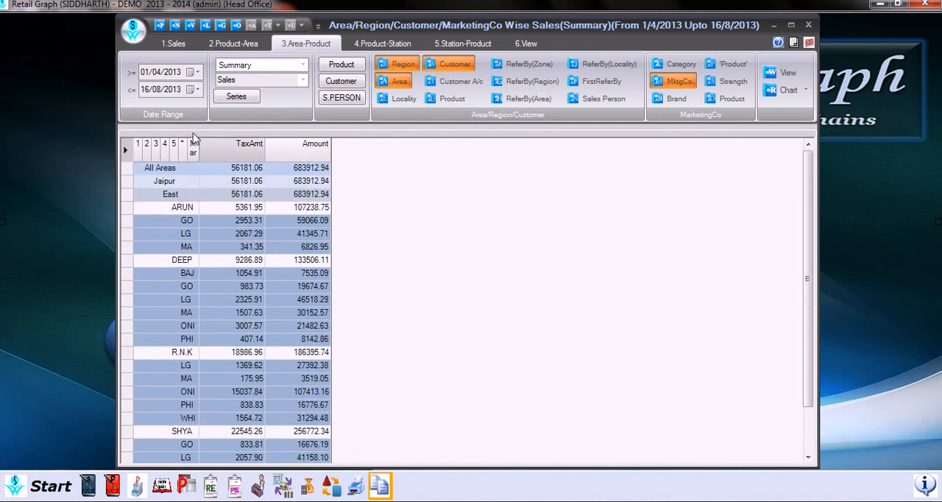
left_click_drag(205, 145, 224, 144)
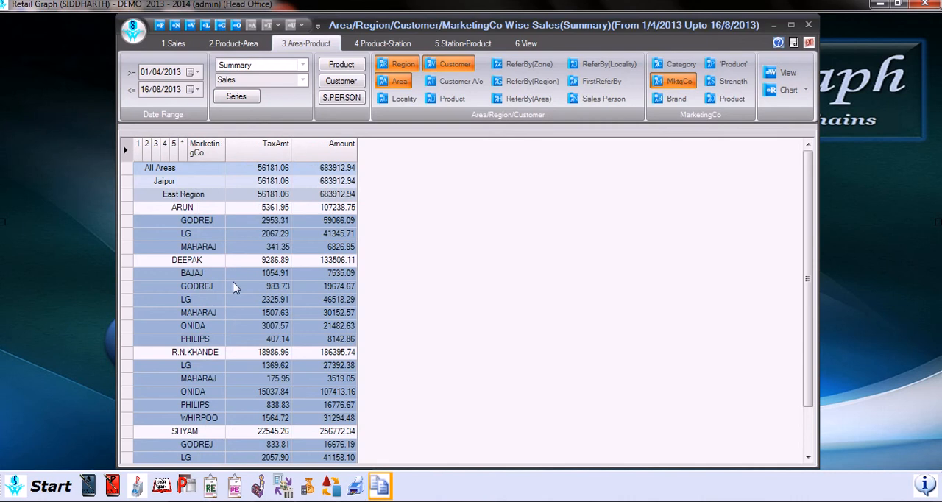
- Look through the Area-Product sales rows and review the available report types and sales types
scroll(235, 289, "down", 1)
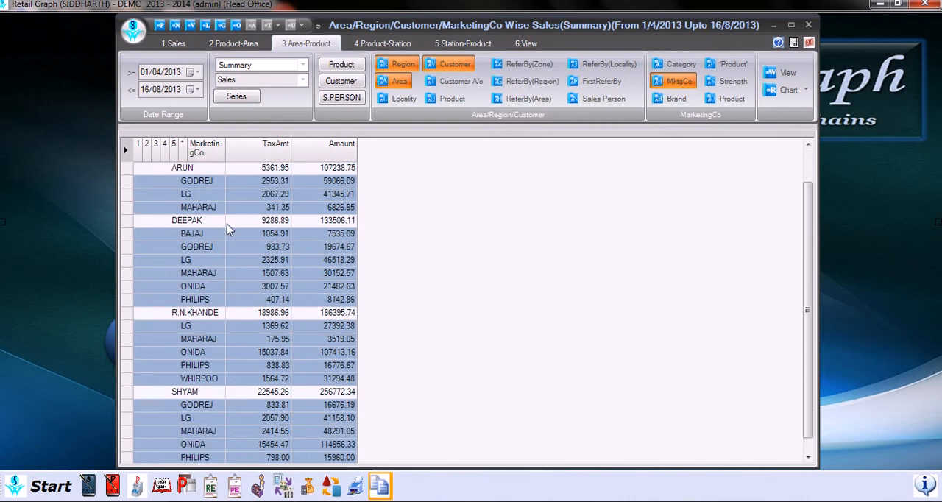
scroll(226, 225, "up", 1)
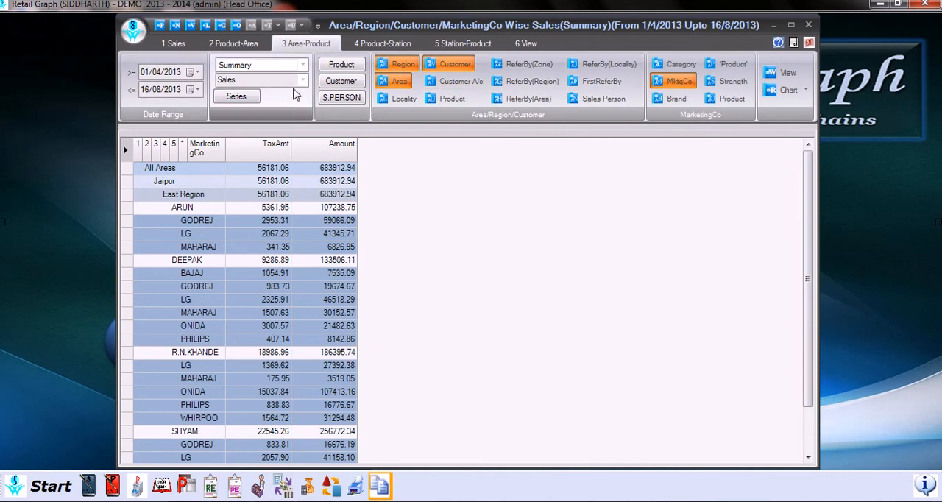
left_click(340, 83)
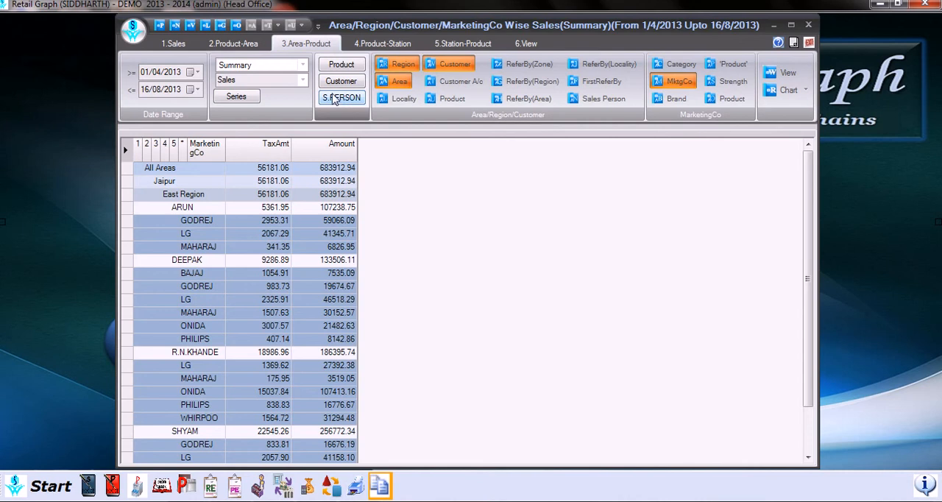
left_click(335, 98)
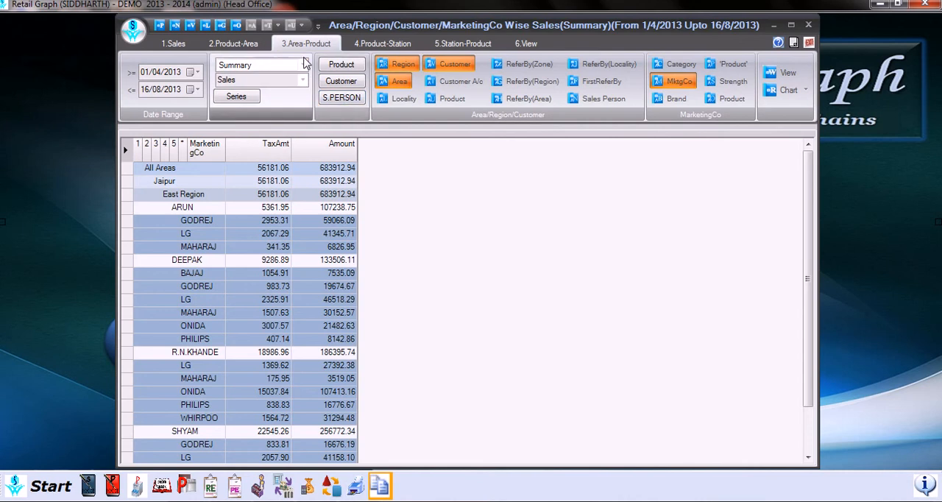
left_click(304, 66)
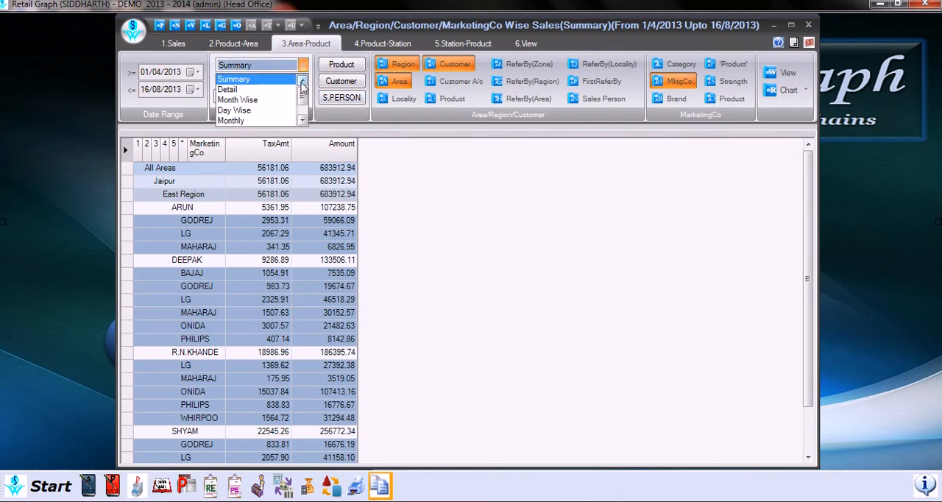
mouse_move(302, 96)
left_mouse_down()
mouse_move(303, 109)
mouse_move(307, 84)
left_mouse_up()
left_click(325, 123)
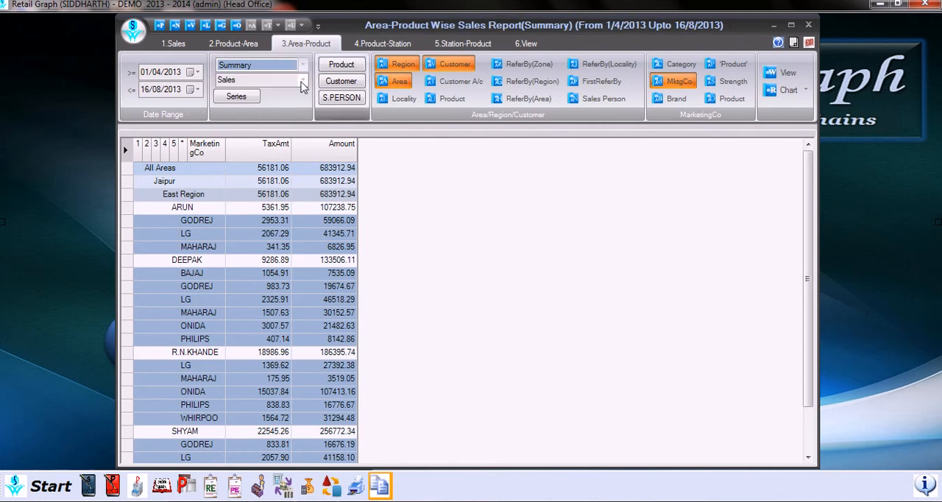
left_click(301, 82)
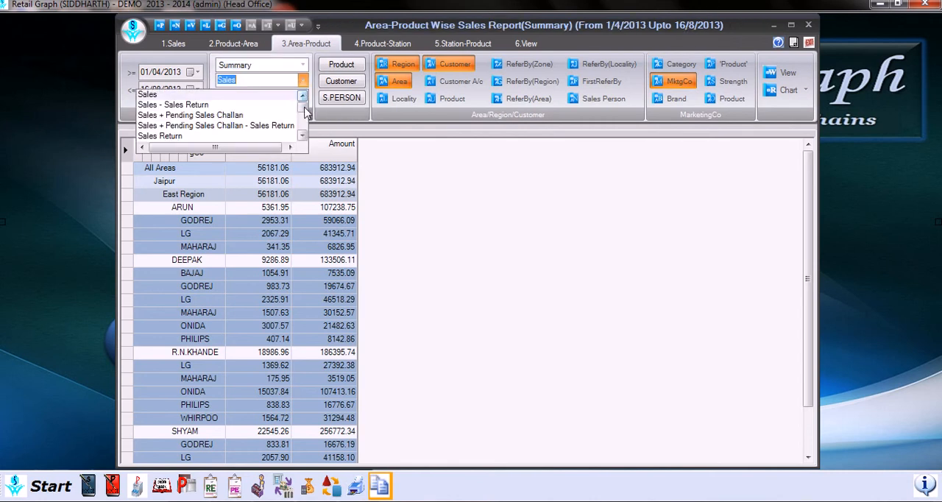
mouse_move(306, 111)
left_mouse_down()
mouse_move(315, 125)
mouse_move(312, 101)
left_mouse_up()
left_click(465, 156)
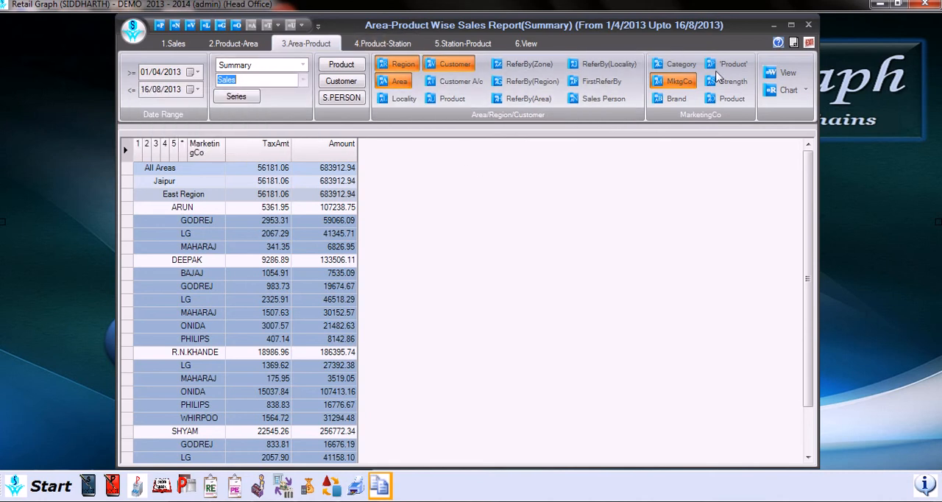
- Generate the Product-Station sales summary by marketing company and Sales Person
left_click(386, 44)
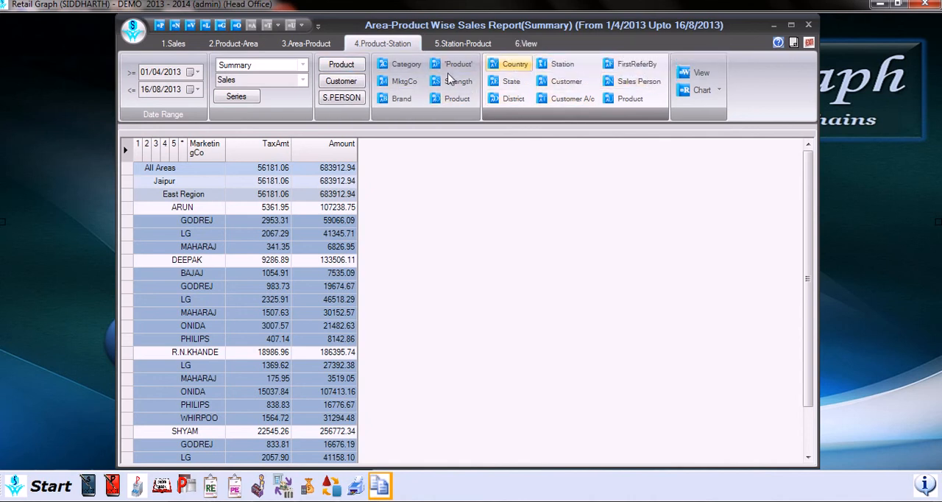
left_click(412, 81)
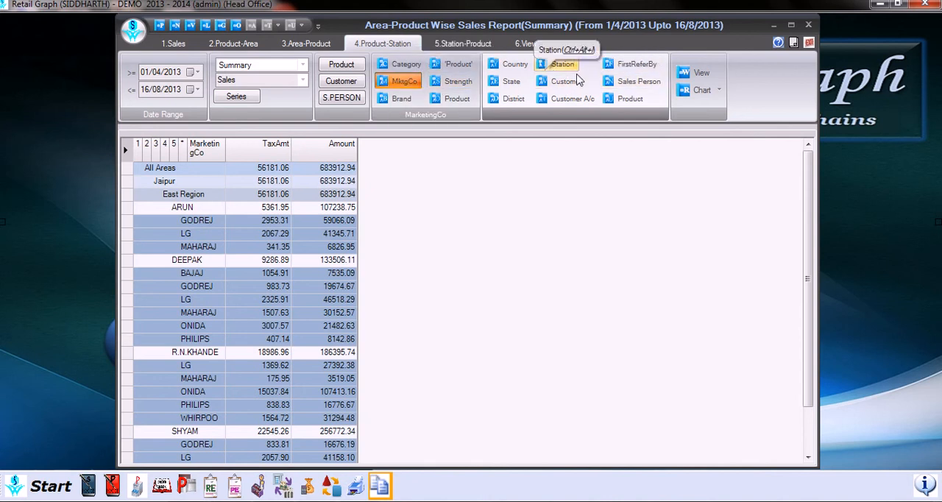
left_click(638, 81)
left_click(692, 75)
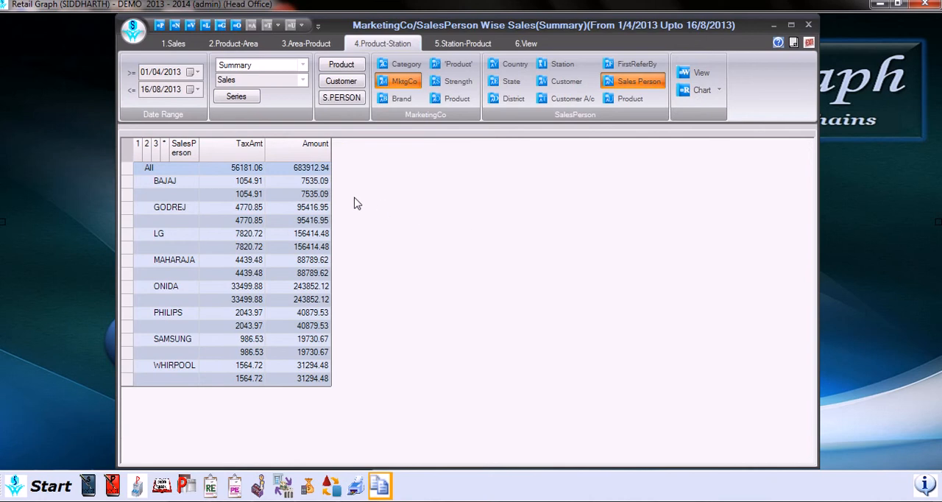
left_click(200, 145)
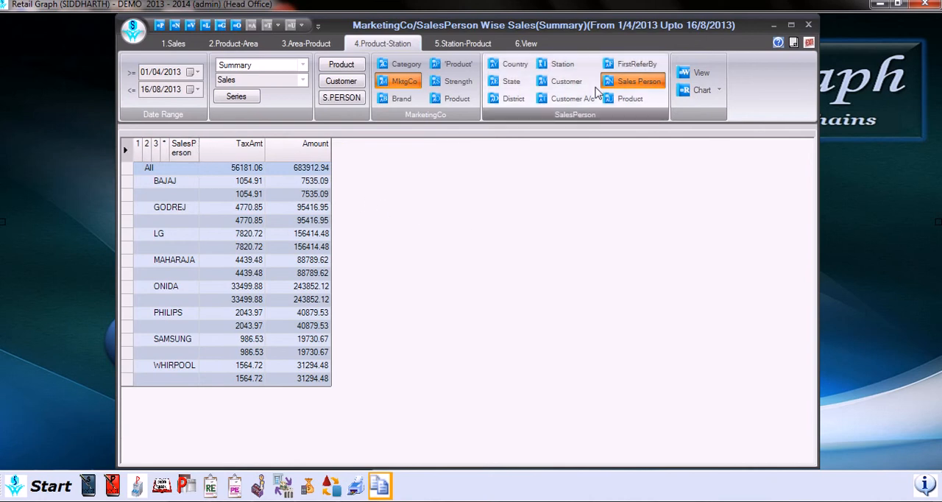
- Regroup the Product-Station summary by marketing company, State, Station and Product, and widen its name column
left_click(510, 81)
left_click(559, 65)
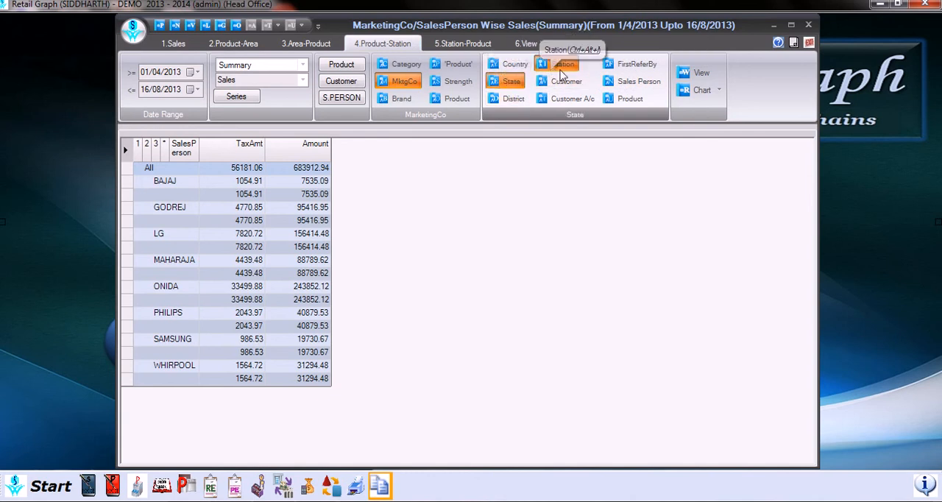
left_click(631, 99)
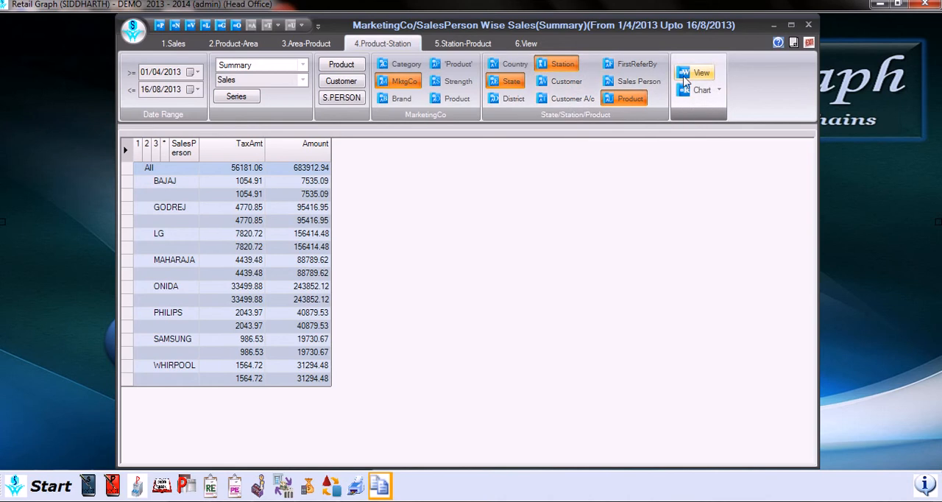
left_click(698, 73)
scroll(427, 266, "down", 1)
scroll(346, 254, "up", 1)
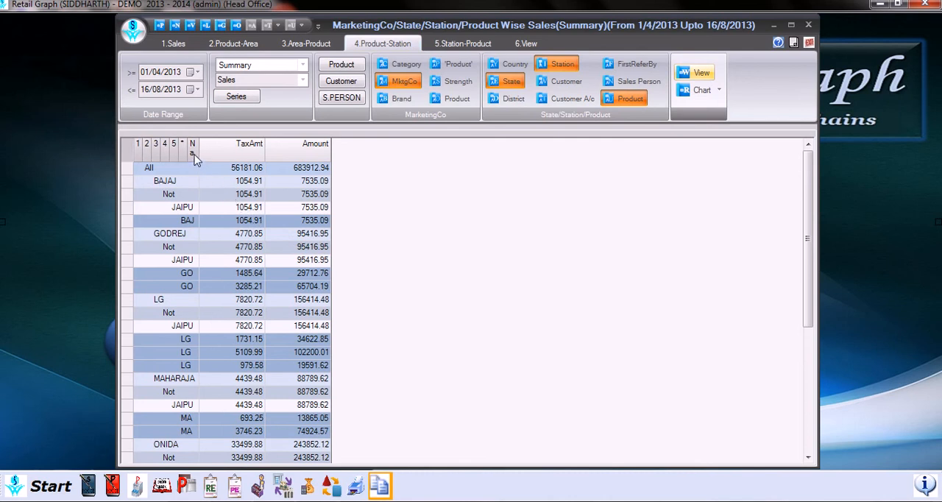
left_click_drag(199, 154, 216, 166)
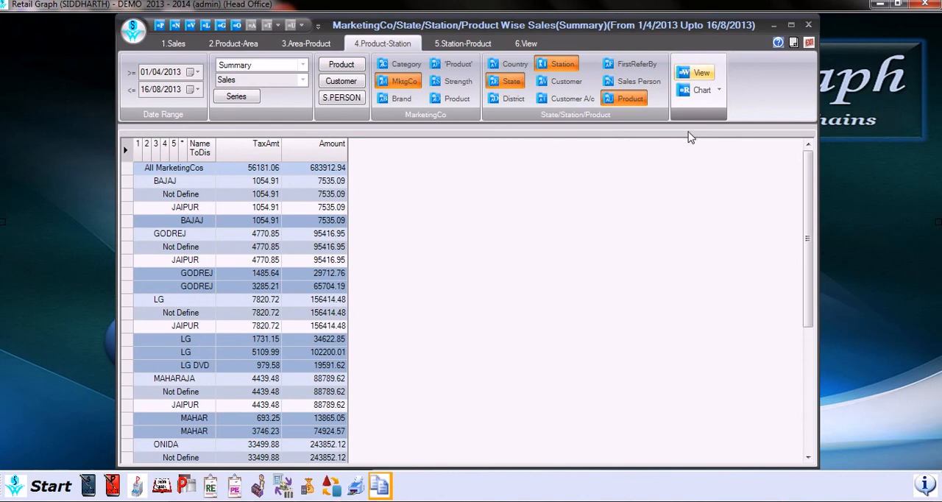
- Try to chart the marketing company, State, Station and Product sales summary
left_click(696, 91)
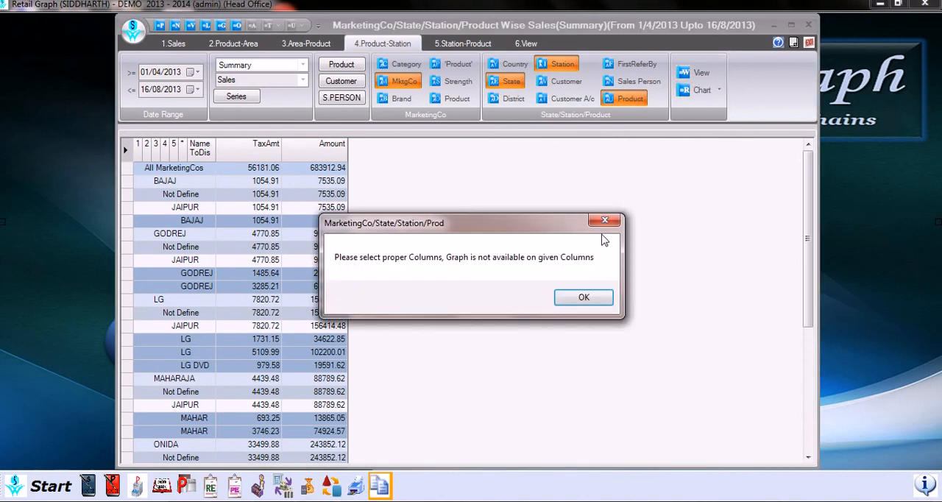
key("Return")
key("Return")
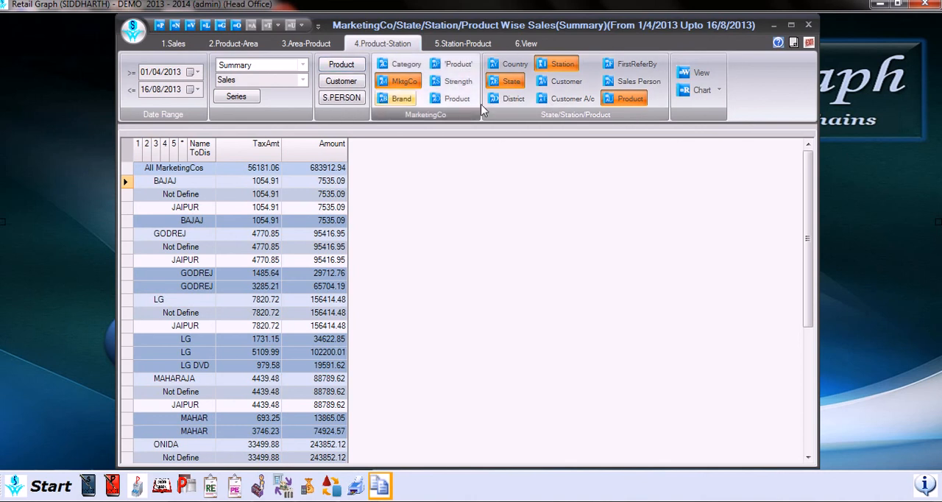
- Clear the MktgCo, State, Station and Product groupings from the Product-Station report
left_click(405, 82)
left_click(511, 81)
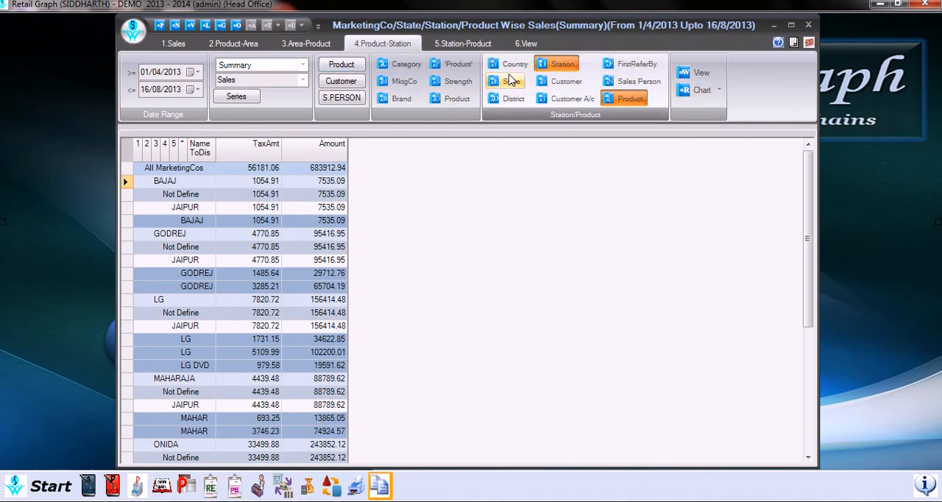
left_click(562, 64)
left_click(630, 99)
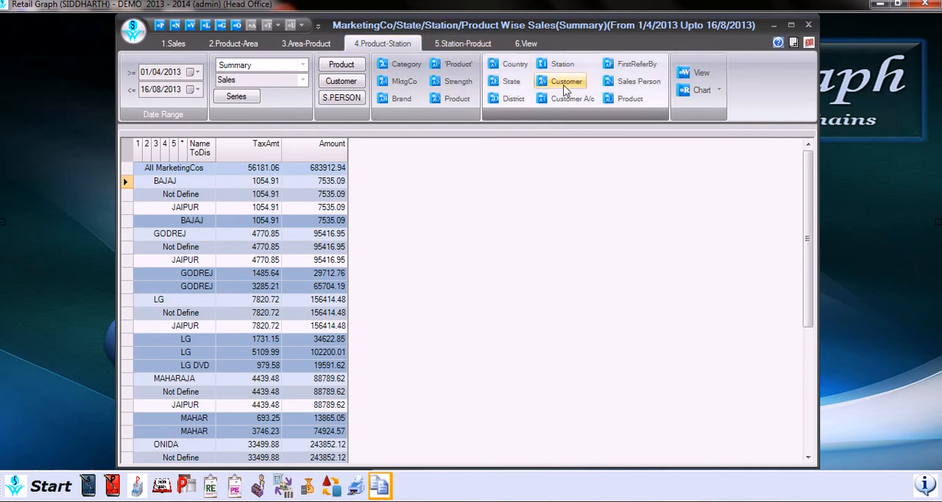
- Generate the Station-Product sales summary grouped by State, District and Customer with marketing company
left_click(475, 44)
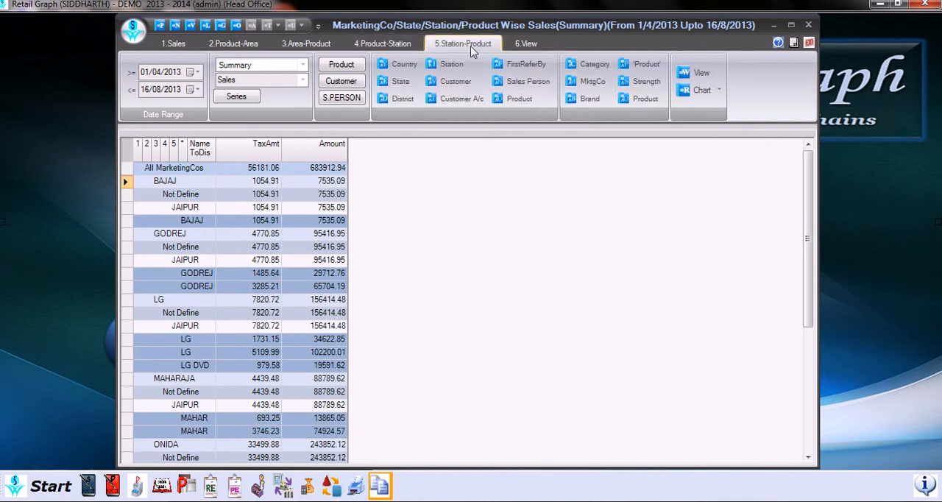
left_click(417, 65)
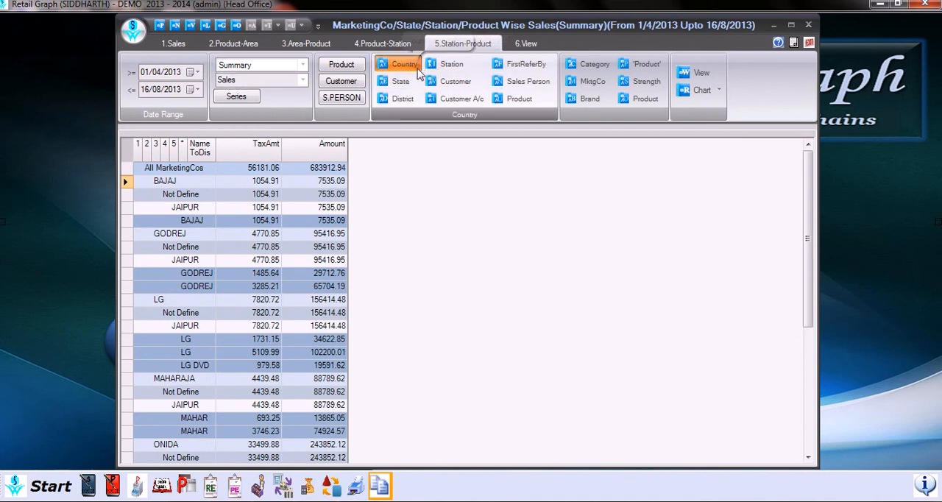
left_click(405, 82)
left_click(412, 101)
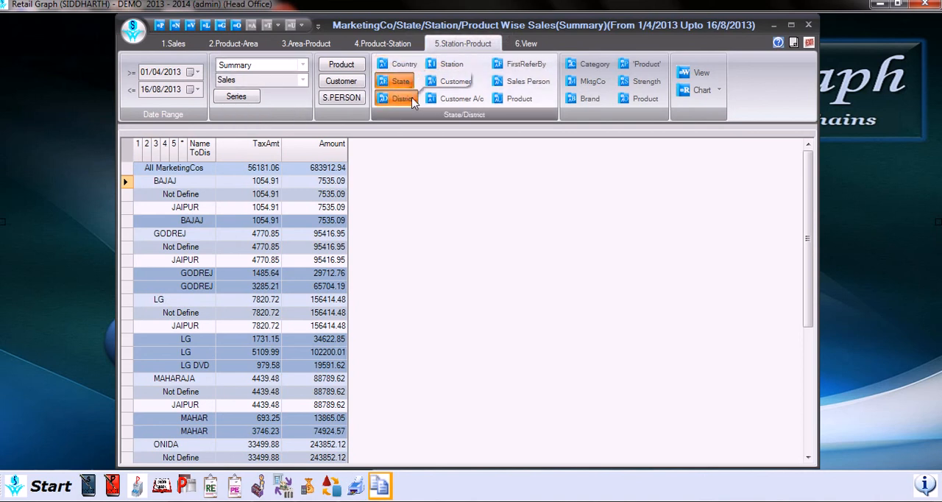
left_click(451, 81)
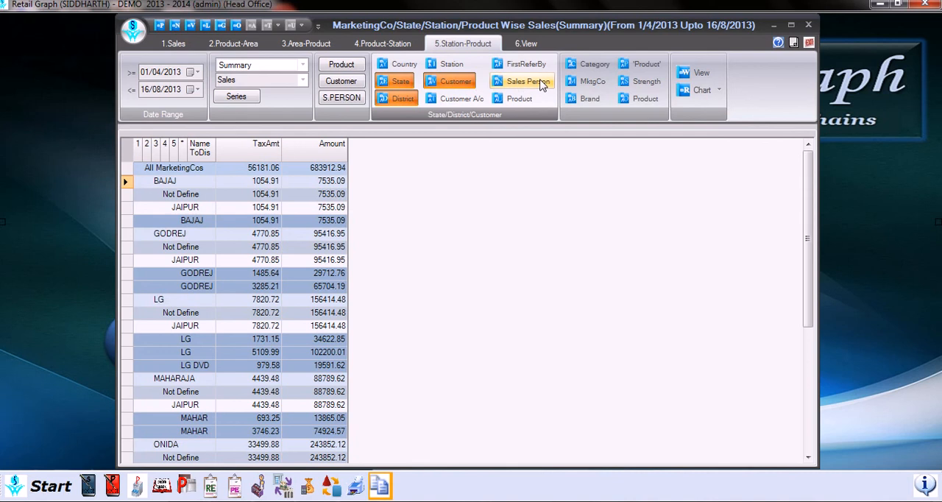
left_click(593, 81)
left_click(698, 73)
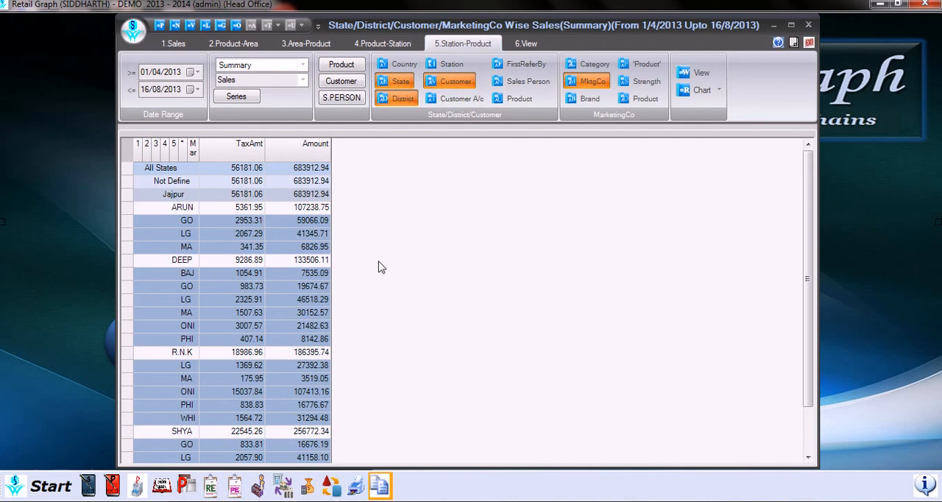
- Chart the marketing company sales for the second customer in the Station-Product summary and return to the table
left_click(463, 326)
left_click(699, 89)
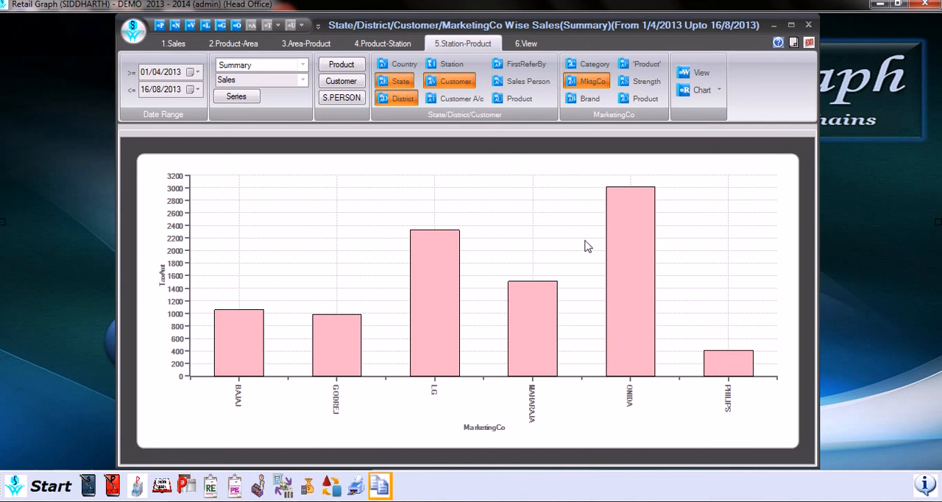
left_click(718, 95)
- Review the available chart types and colour palettes without changing the chart settings
left_click(720, 94)
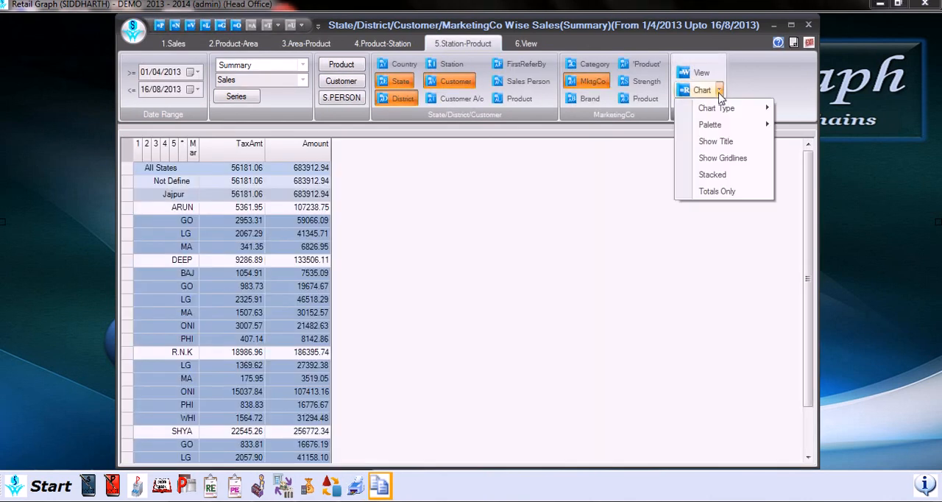
mouse_move(761, 109)
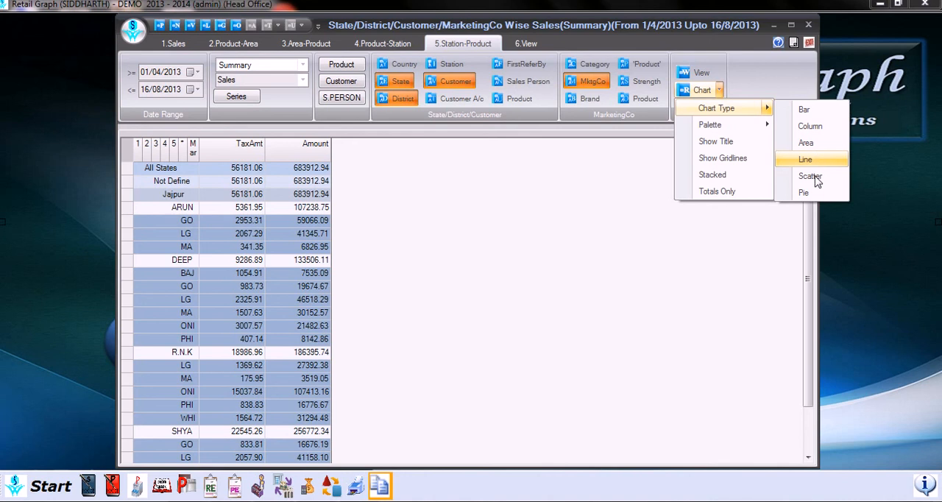
mouse_move(770, 129)
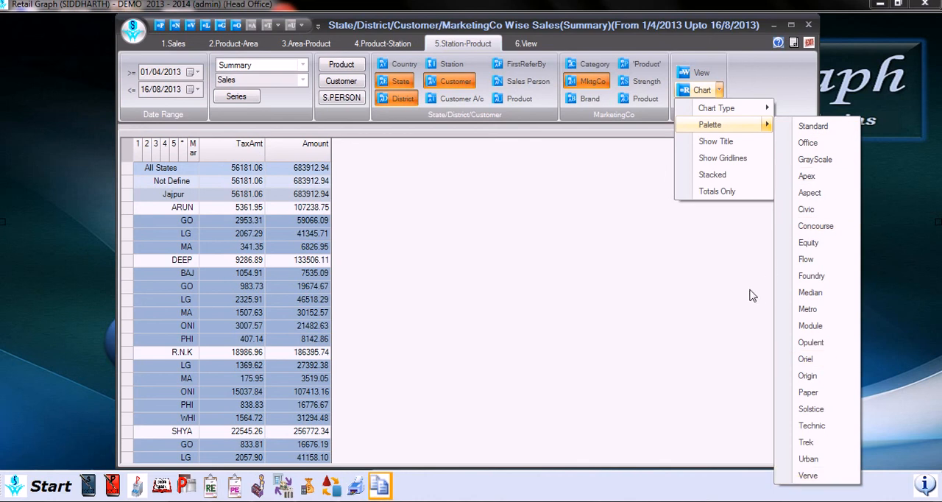
left_click(713, 303)
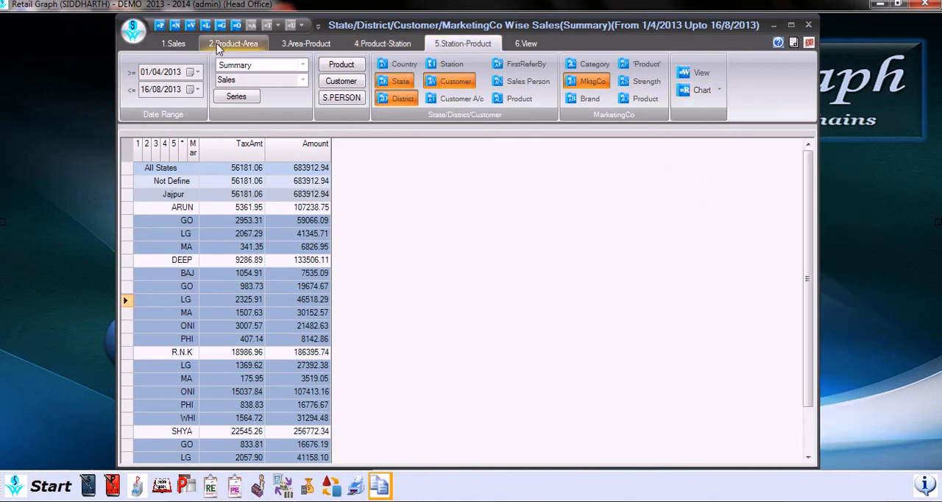
- Look through the available print format files without choosing one, and return to the basic Sales report options
left_click(537, 47)
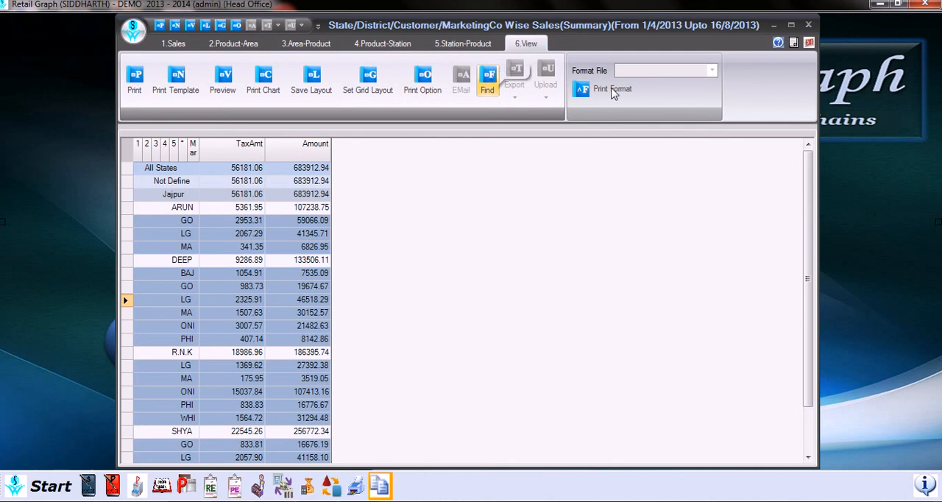
left_click(714, 74)
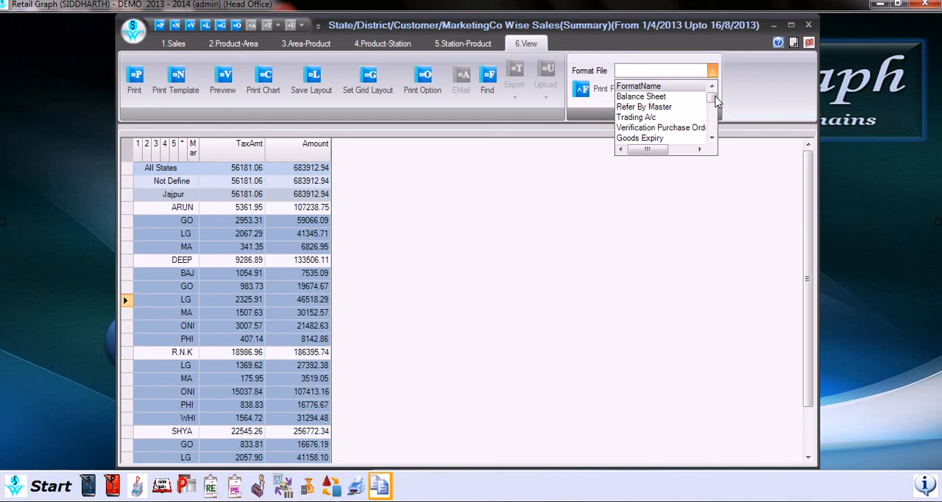
mouse_move(715, 96)
left_mouse_down()
mouse_move(718, 144)
mouse_move(718, 89)
left_mouse_up()
left_click(665, 188)
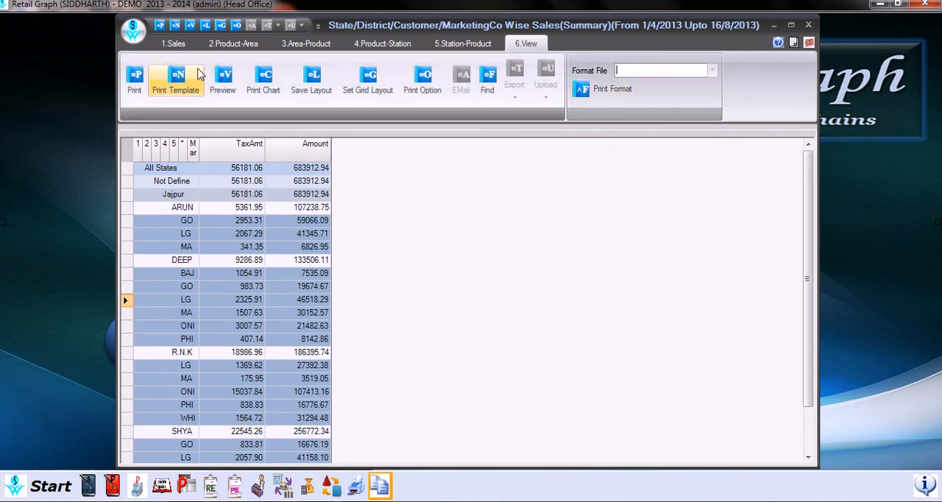
left_click(188, 47)
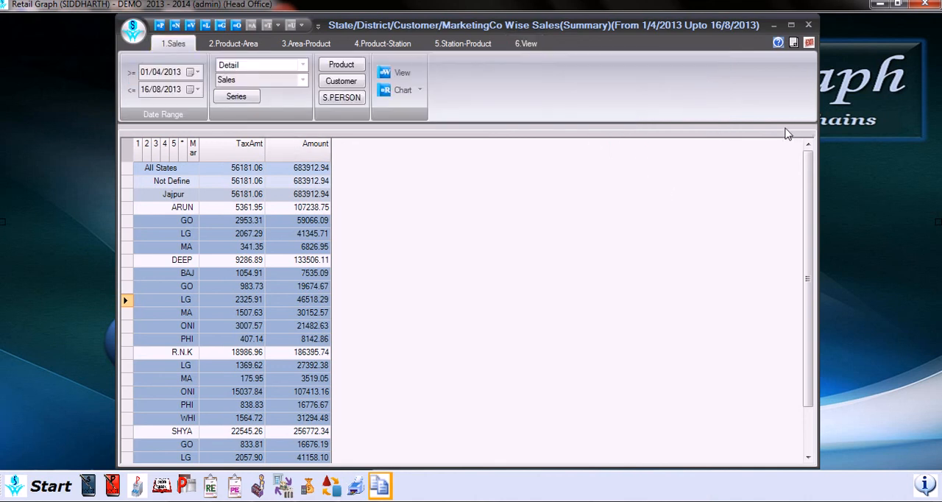